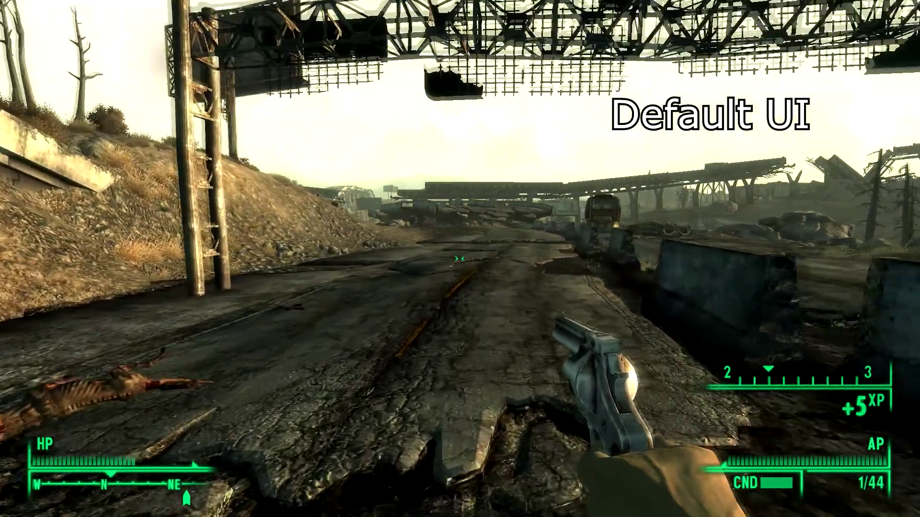
- Walk down the road toward the overpass on the default HUD, dismissing the Mothership Zeta message
key(w)
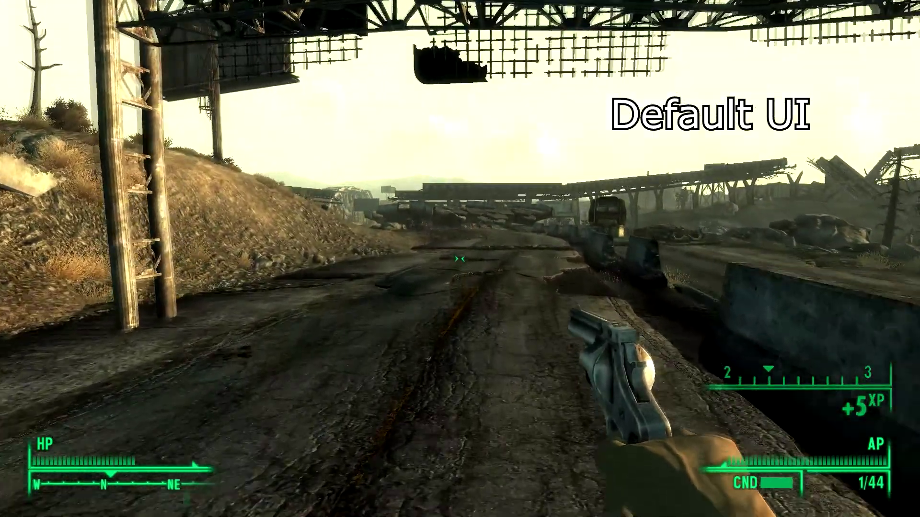
key(w)
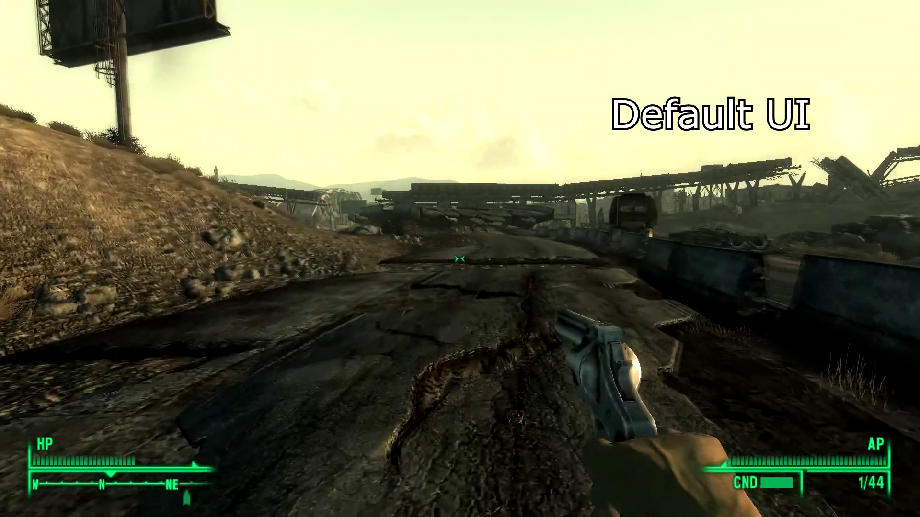
key(w)
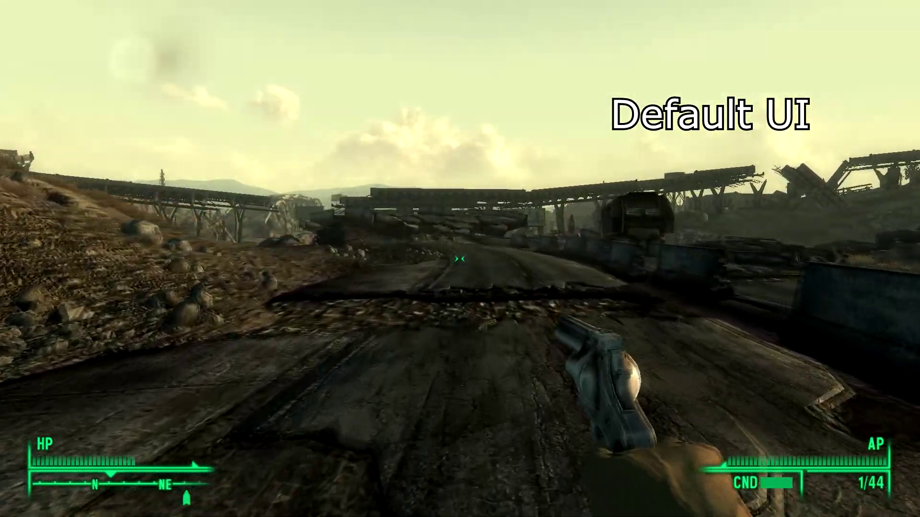
key(w)
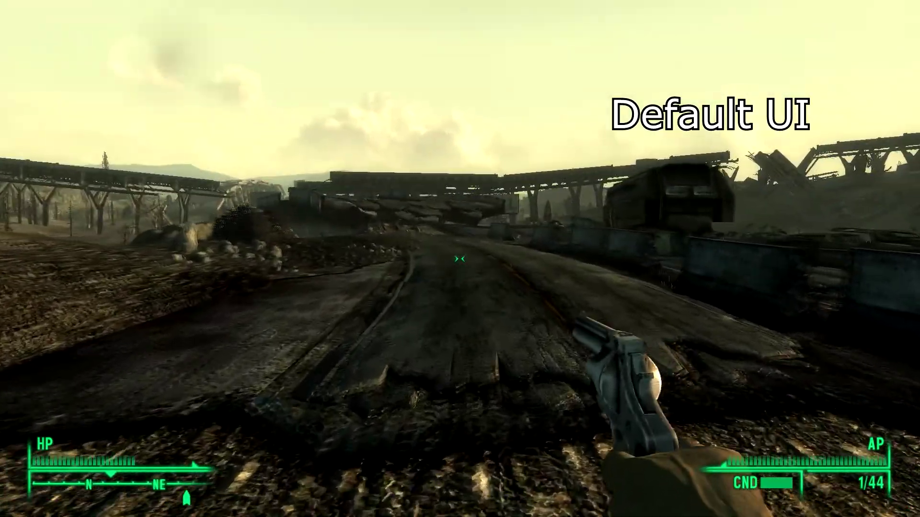
click(469, 301)
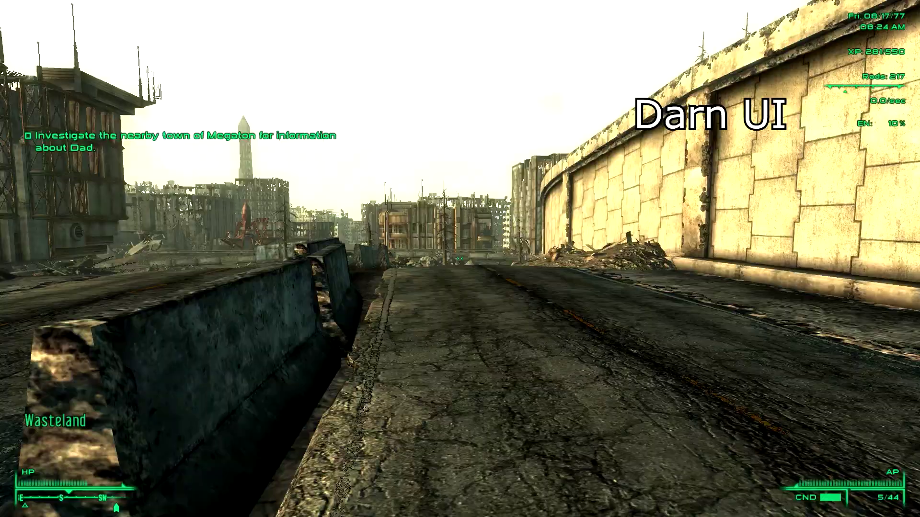
- Turn toward the concrete wall, then face back down the road and walk forward
key(r)
key(w)
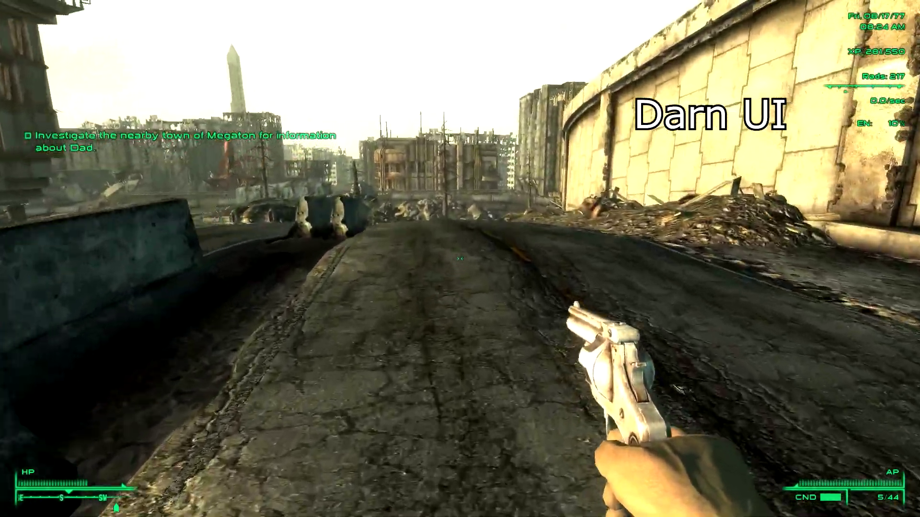
mouse_move(460, 259)
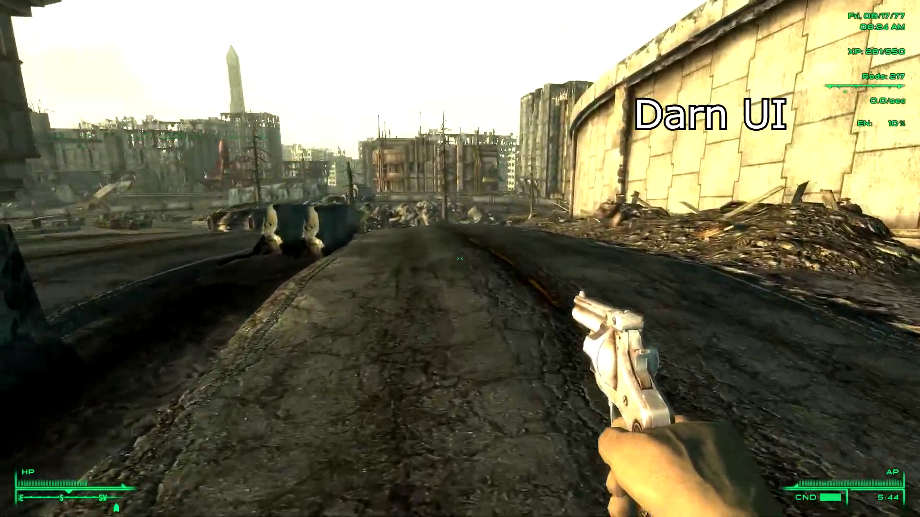
key(w)
key(w)
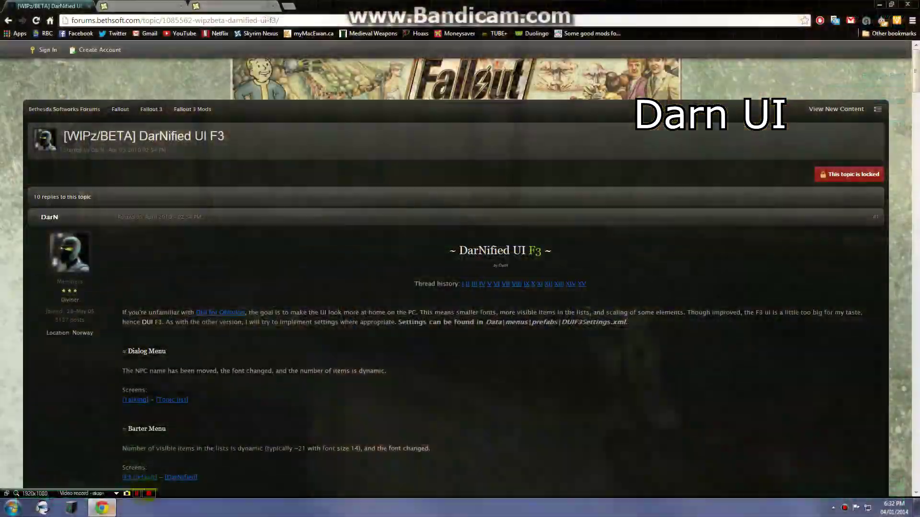
- Scroll to the thread's download section and download dui_f3a11.zip and the dui_f3a11_HF.7z hotfix
scroll(218, 467, down, 1)
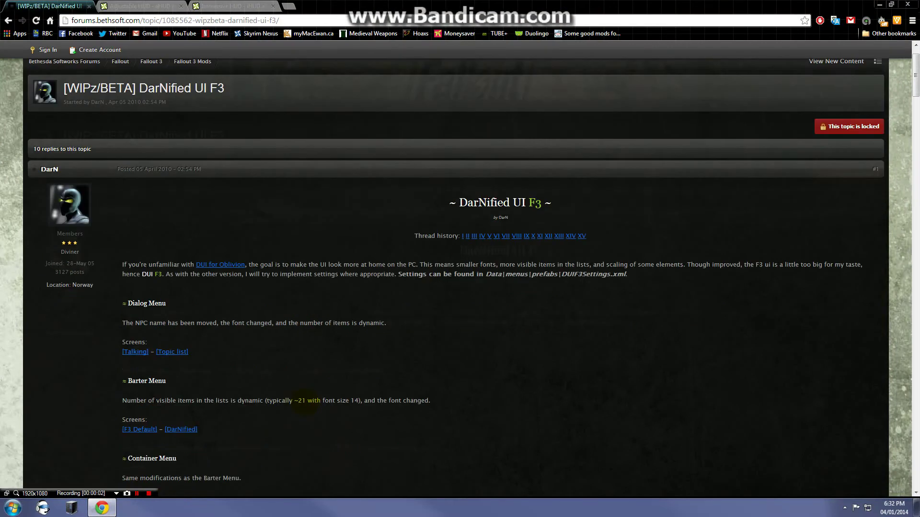
scroll(395, 305, down, 1)
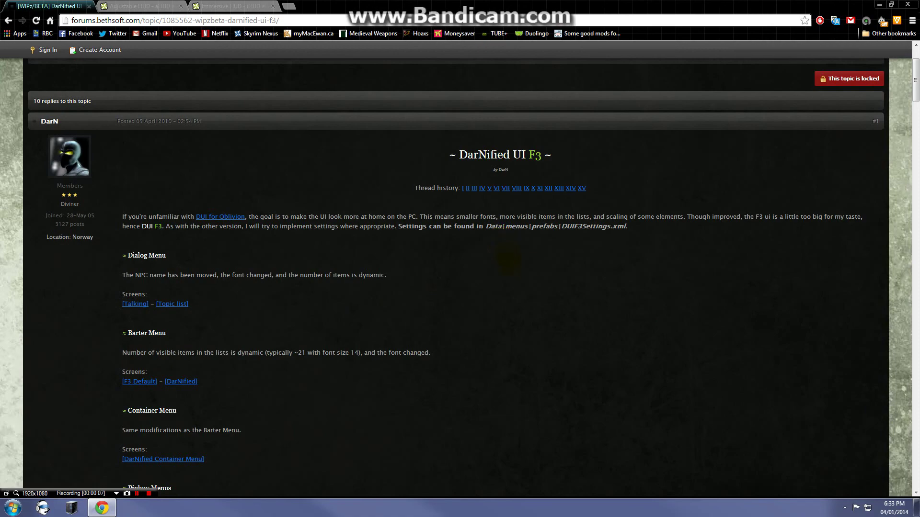
scroll(484, 282, down, 15)
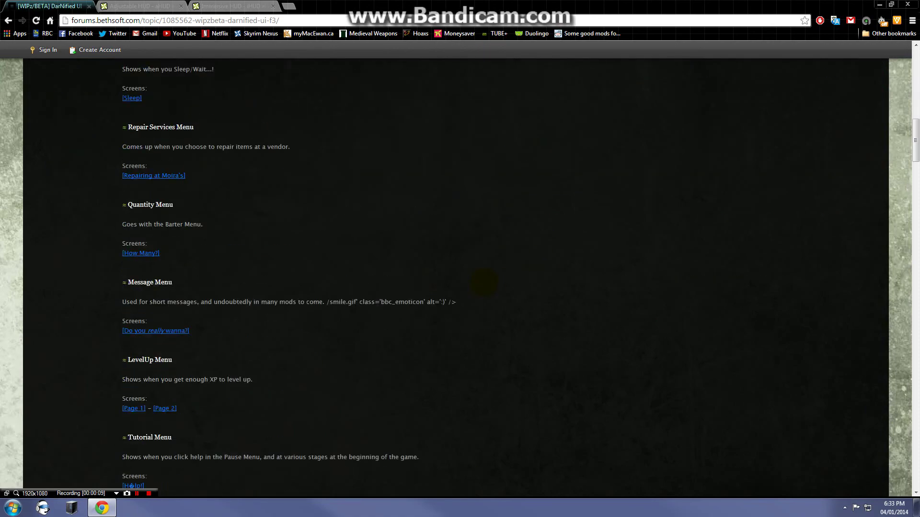
scroll(488, 275, down, 7)
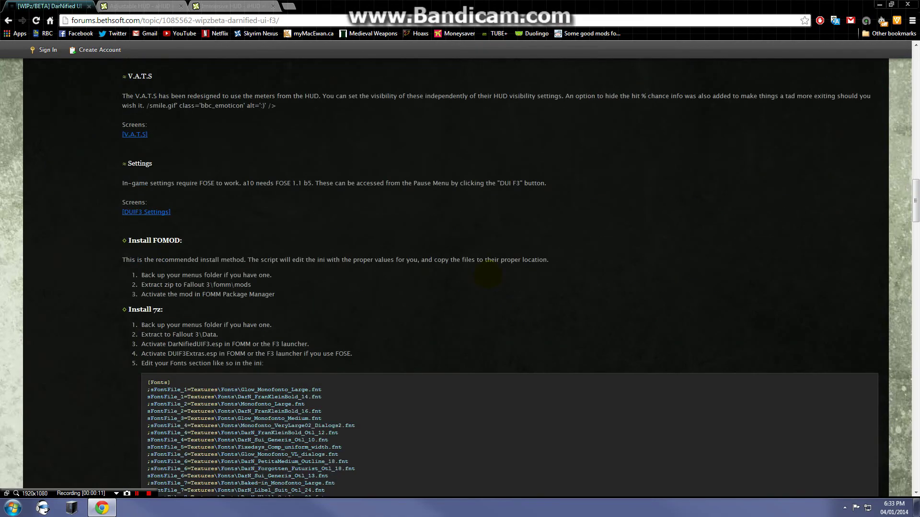
scroll(487, 275, down, 18)
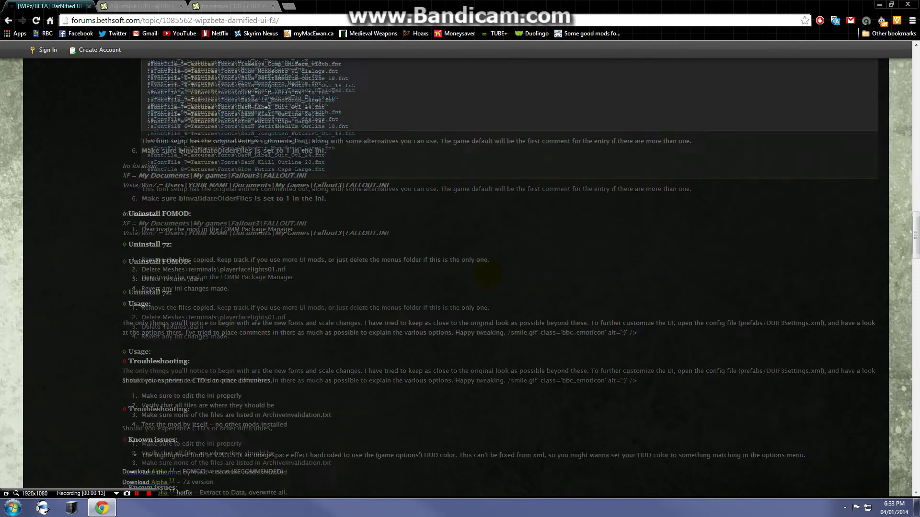
scroll(487, 275, up, 3)
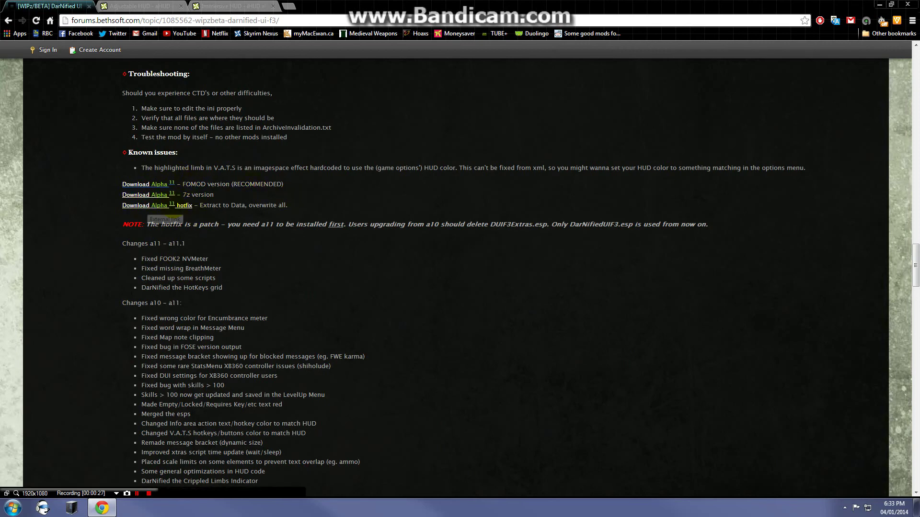
click(157, 204)
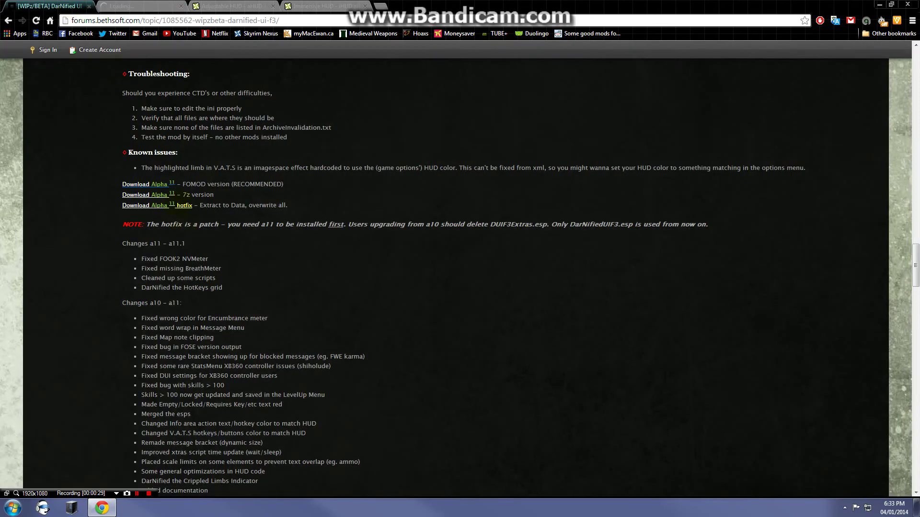
click(155, 208)
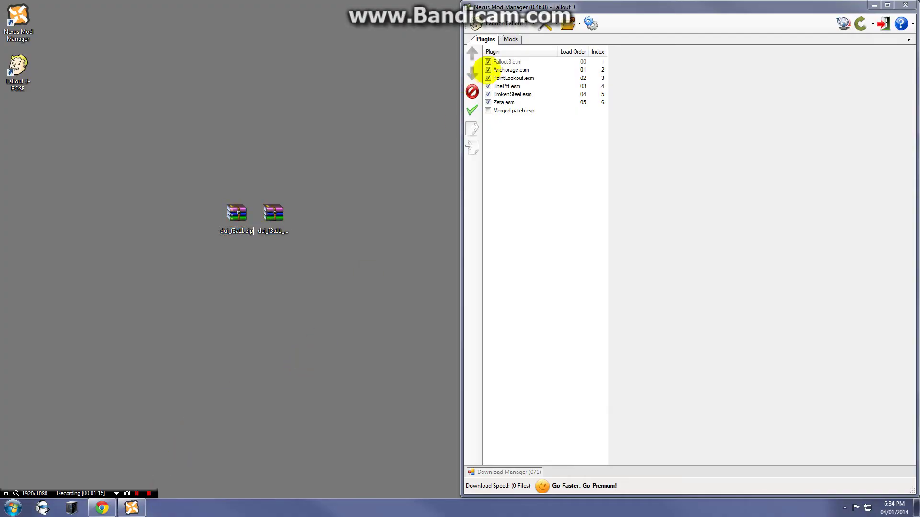
- From the Mods tab, start Add Mod from File and browse to the Desktop
click(510, 40)
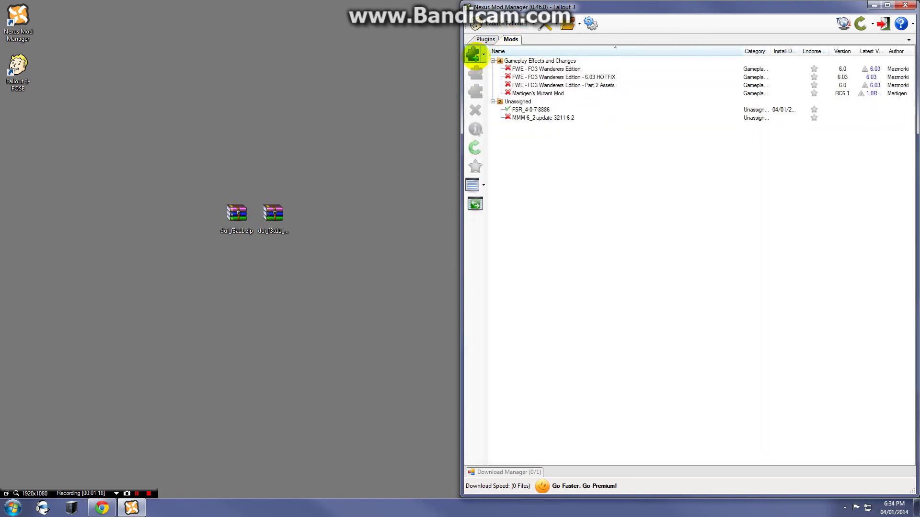
click(473, 54)
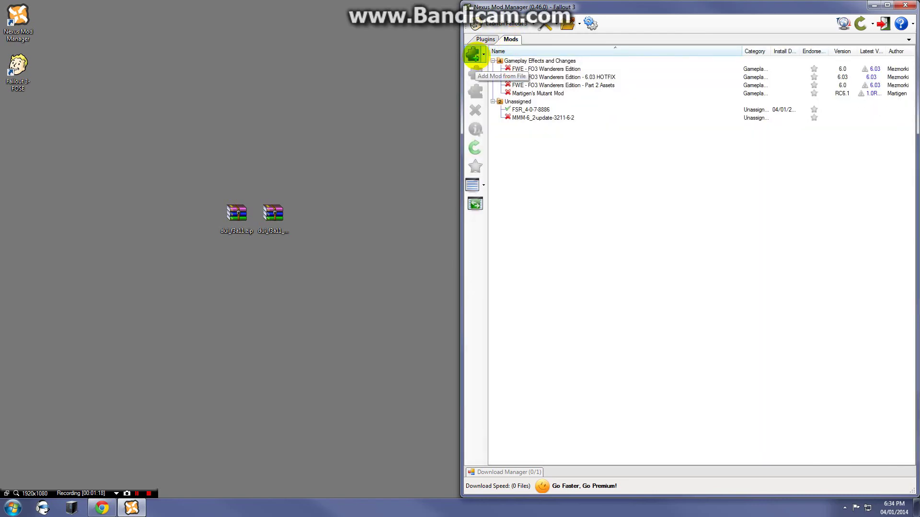
click(253, 194)
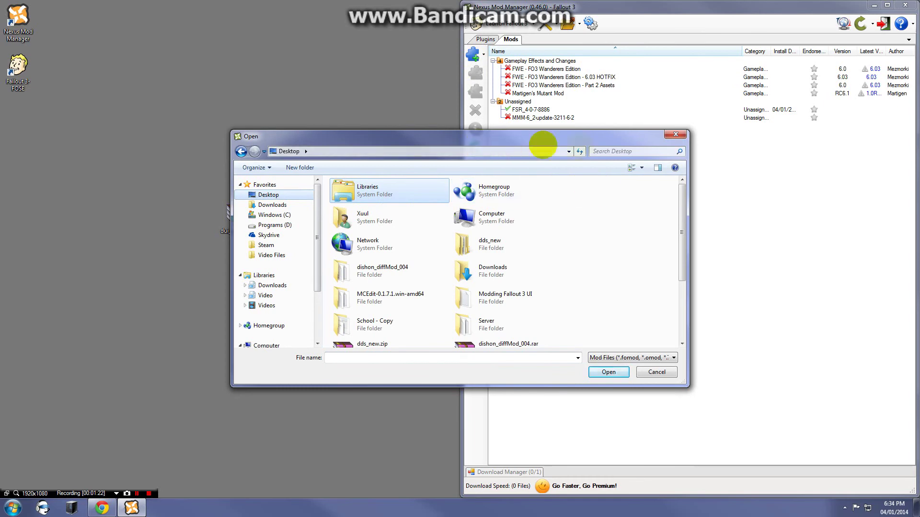
- Add the dui_f3a11.zip archive from the Desktop to the mod manager
drag(539, 137, 694, 149)
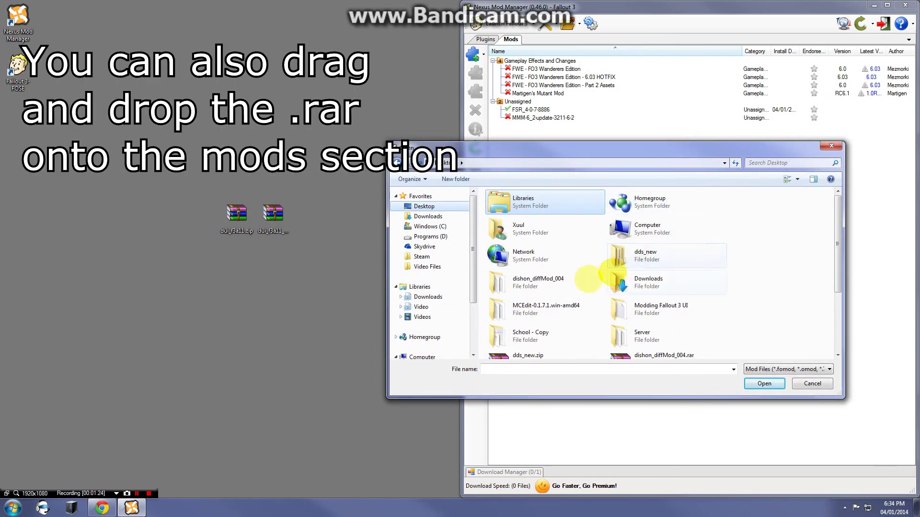
click(618, 280)
scroll(551, 275, down, 3)
click(556, 269)
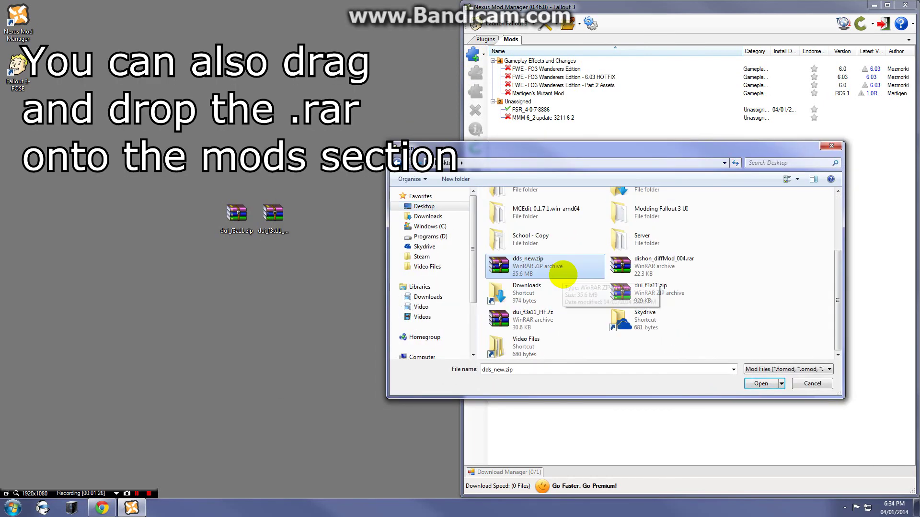
click(649, 291)
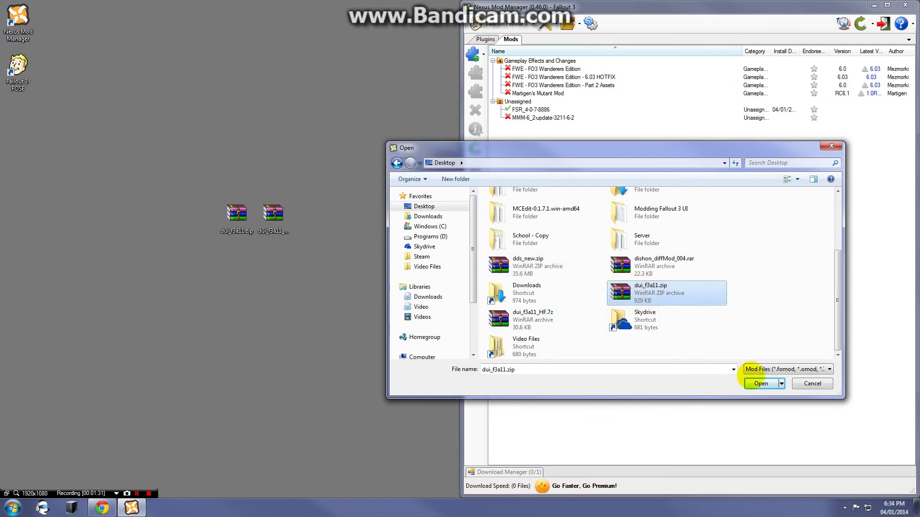
click(761, 383)
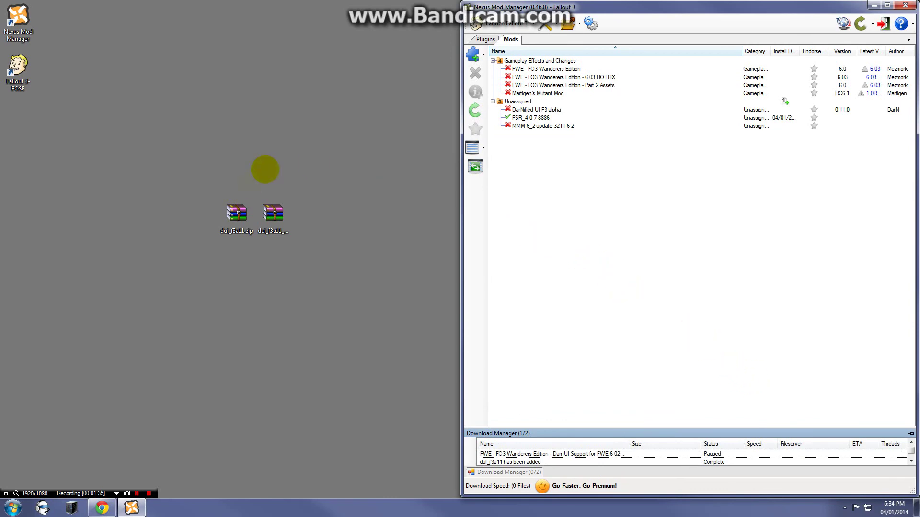
- Add the dui_f3a11_HF hotfix the same way, then select DarNified UI F3 alpha
click(473, 54)
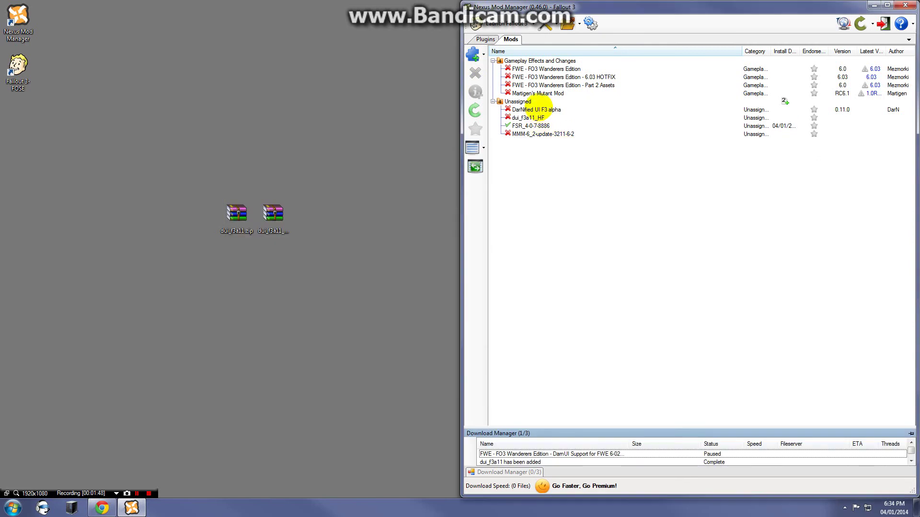
click(528, 118)
click(535, 110)
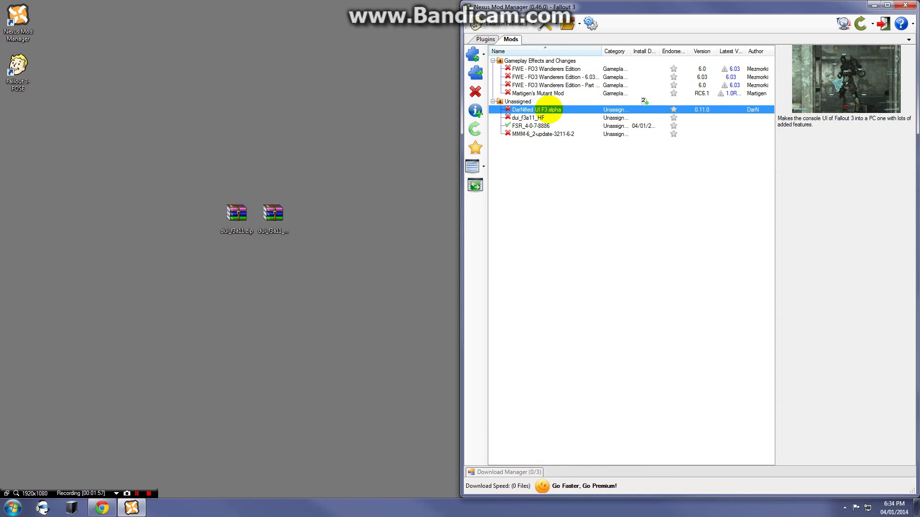
- Rename the DarNified UI F3 alpha mod to 'Dam Ui' through Edit Mod Information
right_click(561, 108)
click(476, 113)
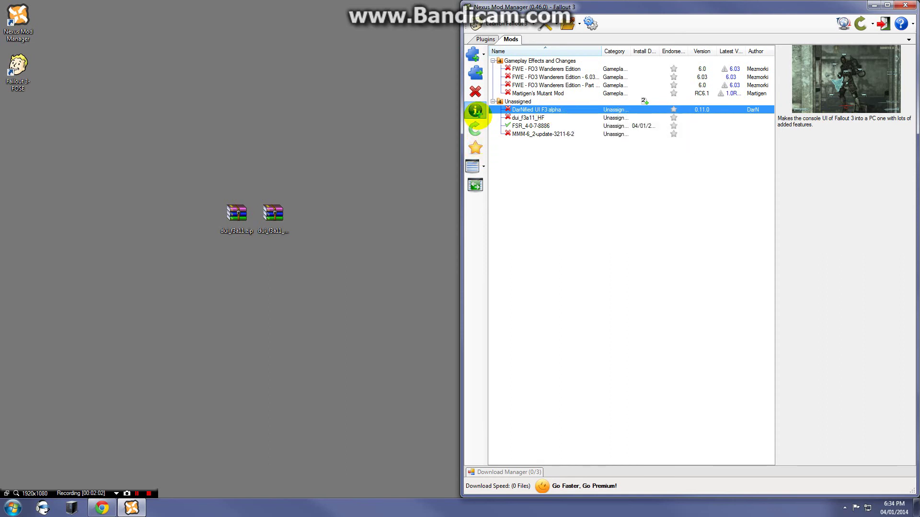
click(476, 111)
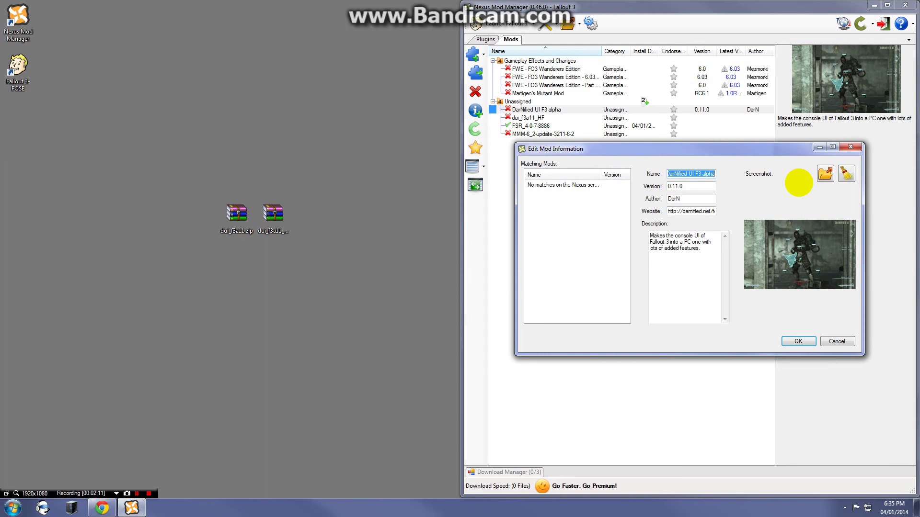
text(Dam U)
key(Return)
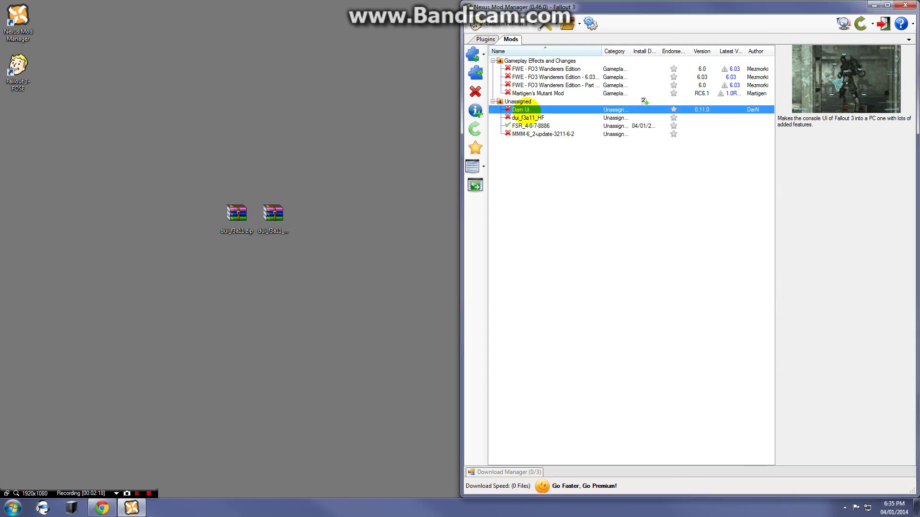
- Rename the dui_f3a11_HF mod to 'Dam UI Hotfix', then activate Dam Ui
click(527, 117)
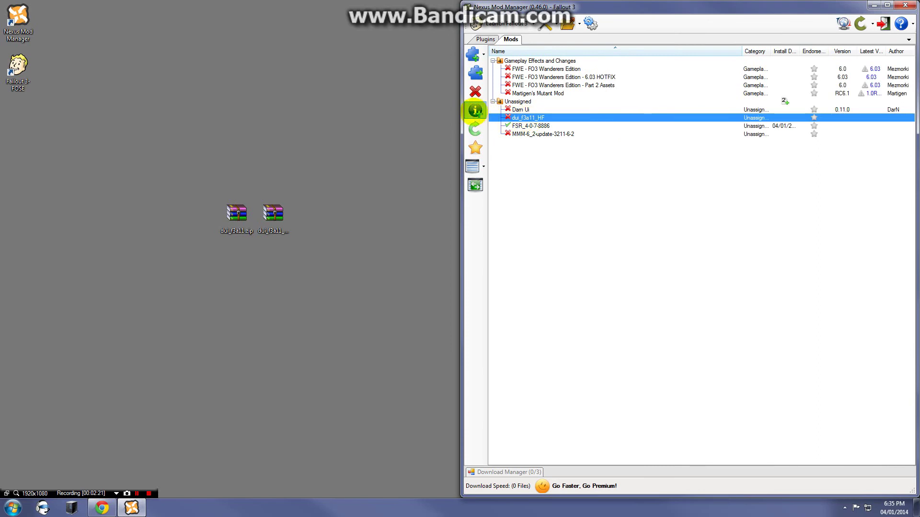
double_click(532, 117)
text(Dam UI Hox)
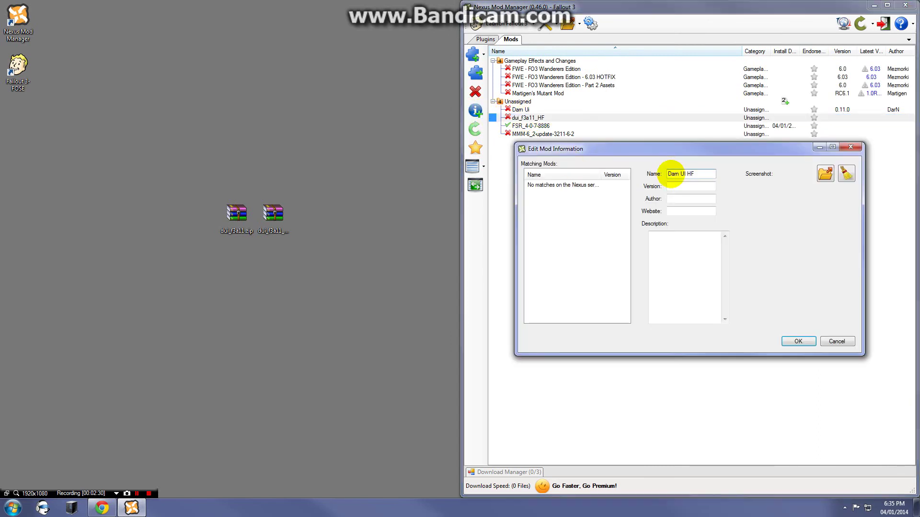
key(BackSpace)
text(tfix)
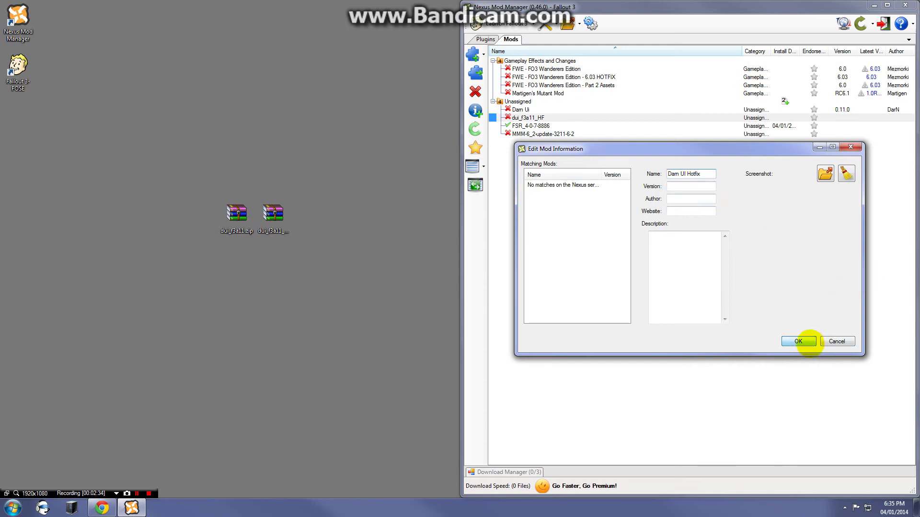
click(804, 340)
click(513, 111)
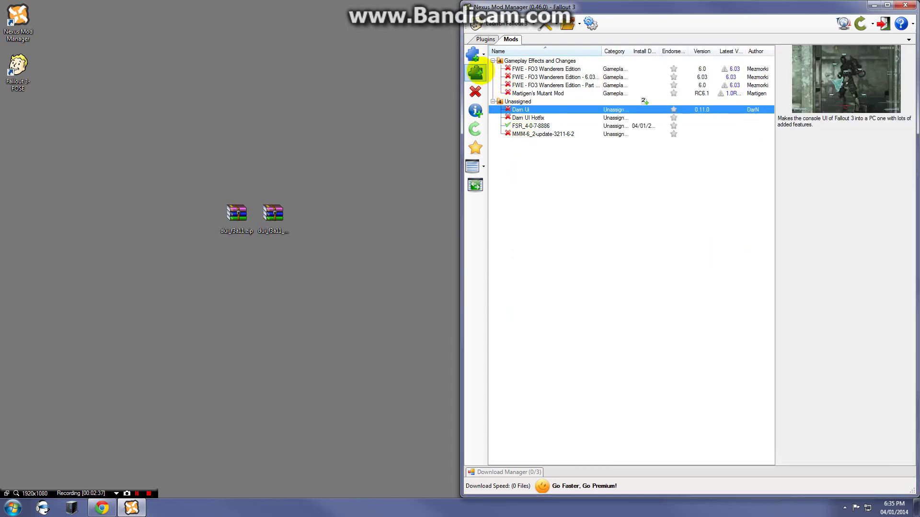
click(475, 72)
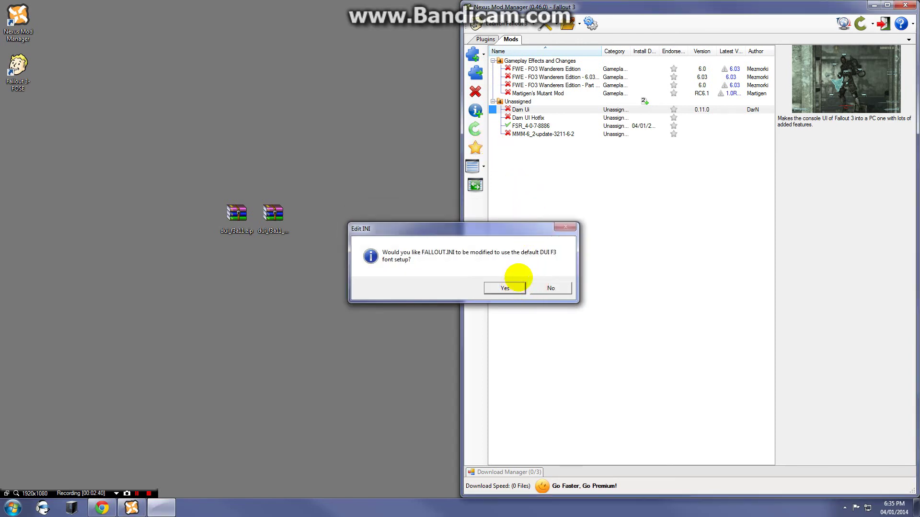
- Allow the FALLOUT.INI edit, dismiss the error, and verify DarNifiedUIF3.esp is enabled in Plugins
click(507, 288)
click(514, 286)
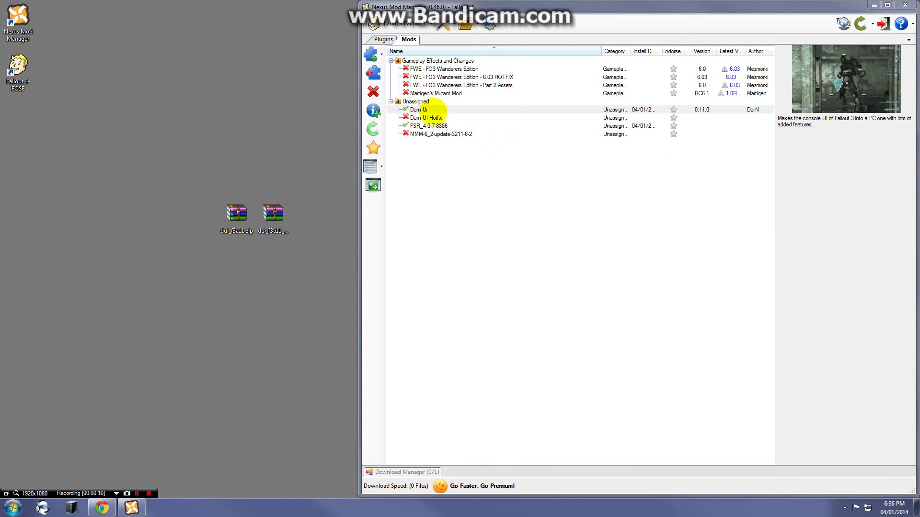
click(425, 117)
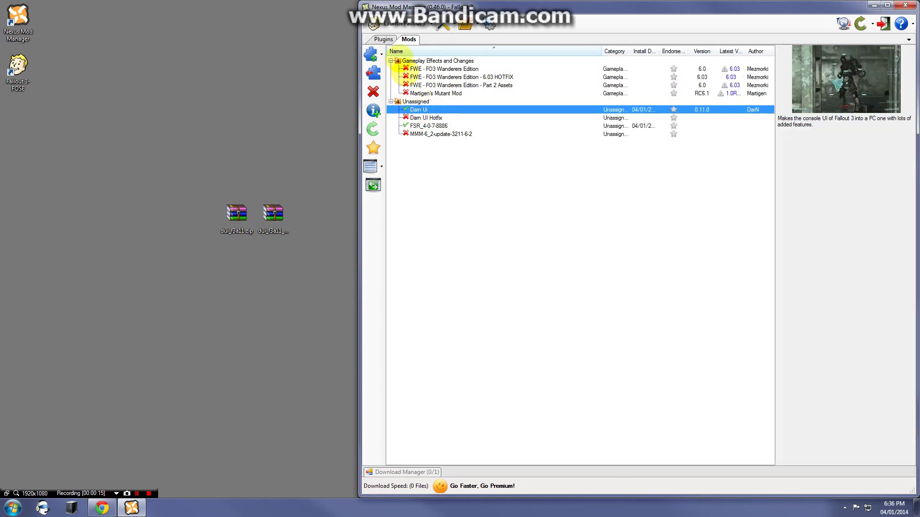
click(384, 39)
click(422, 119)
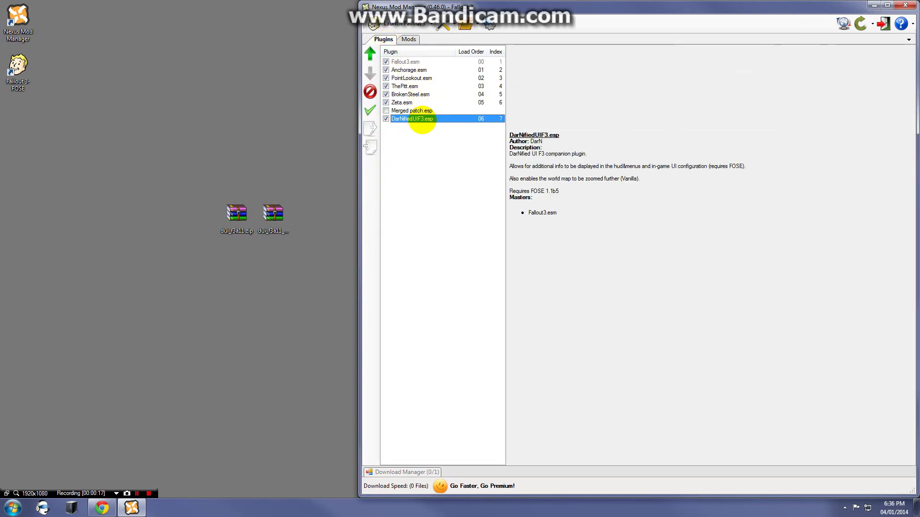
click(408, 39)
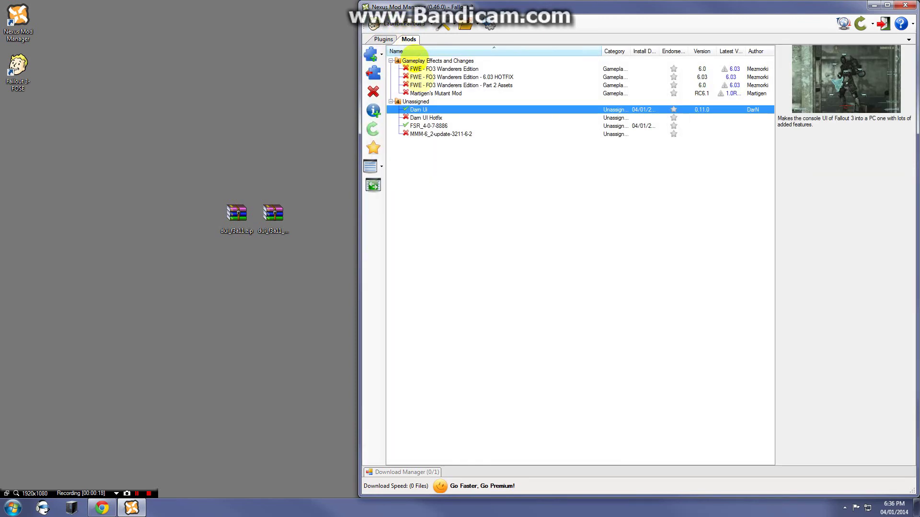
click(424, 117)
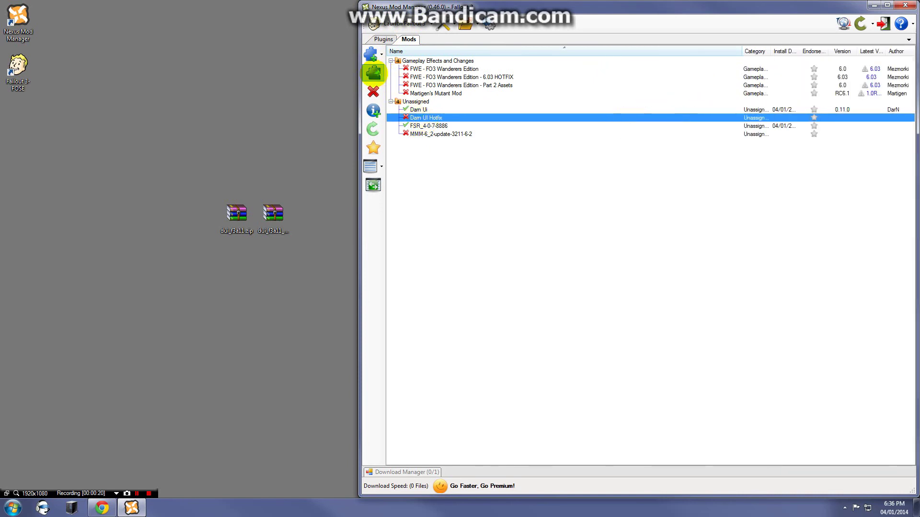
- Activate Dam UI Hotfix, letting it overwrite all Dam Ui files, and review the load order
click(373, 72)
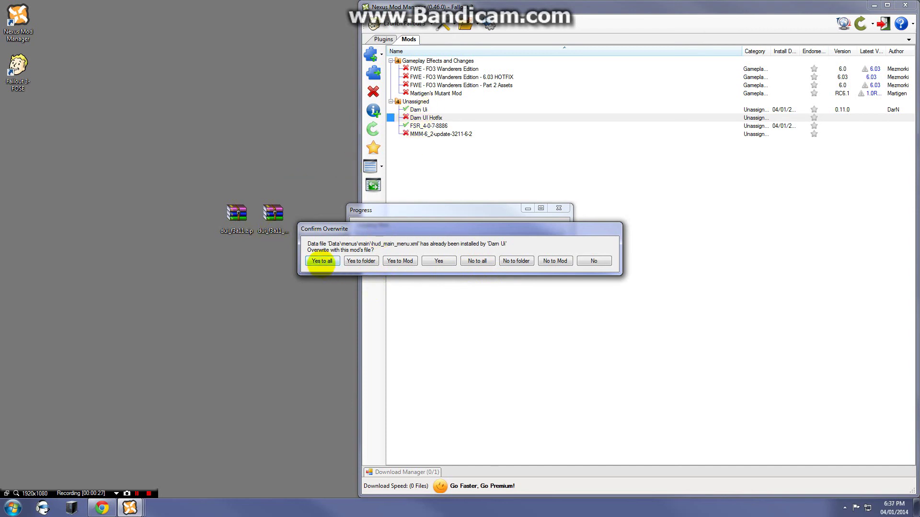
click(322, 261)
click(504, 282)
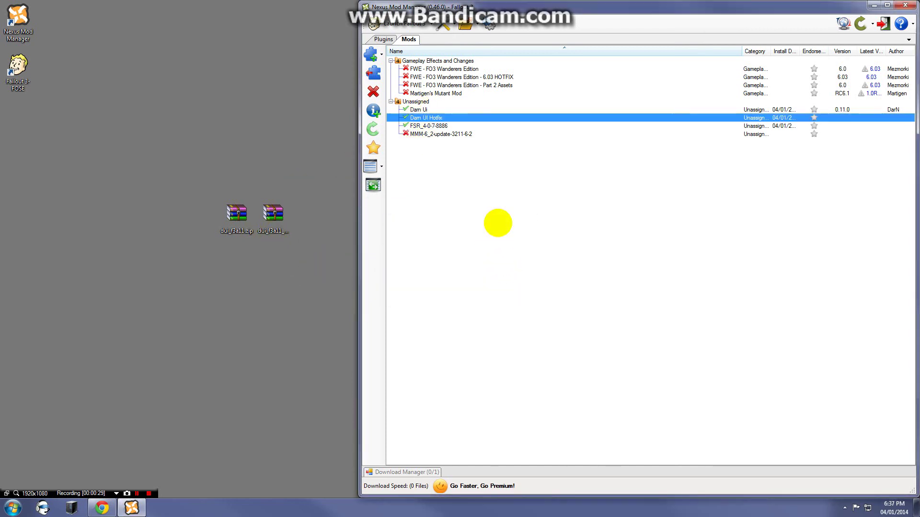
click(383, 39)
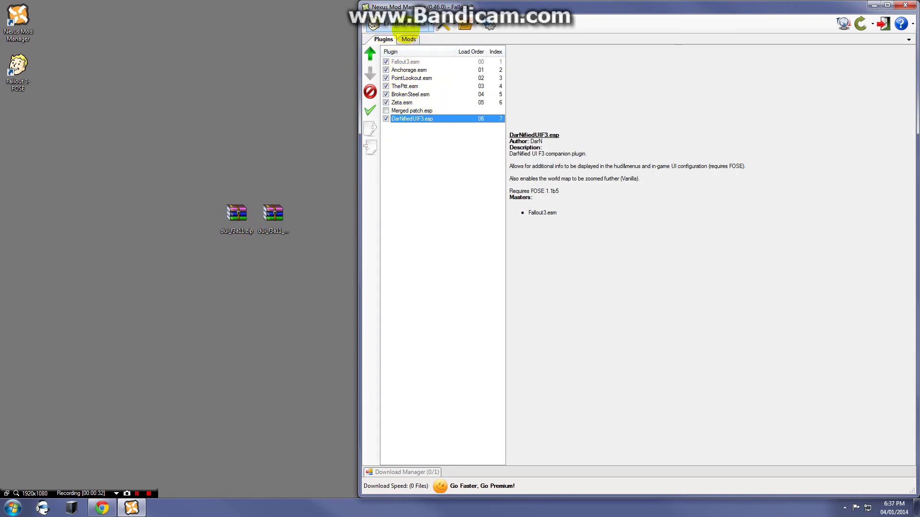
click(408, 39)
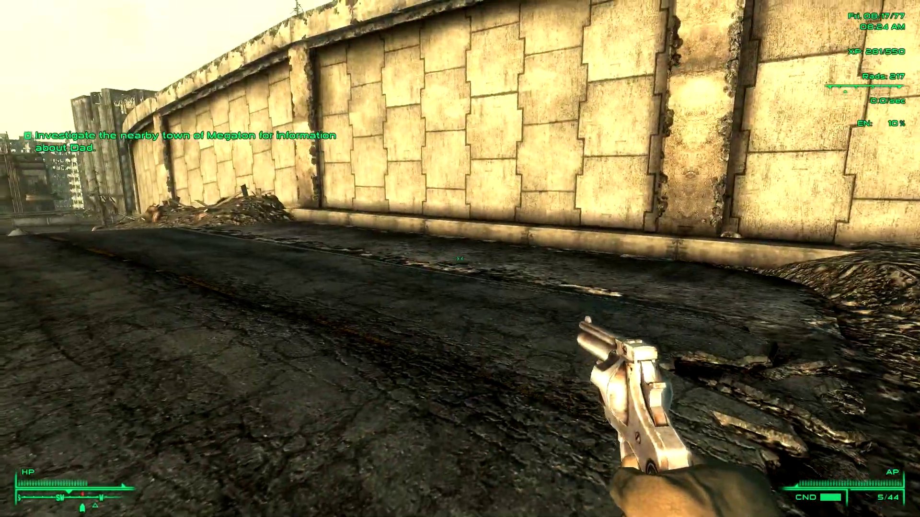
- Look around the road, overhead sign gantry and curved retaining wall
key(w)
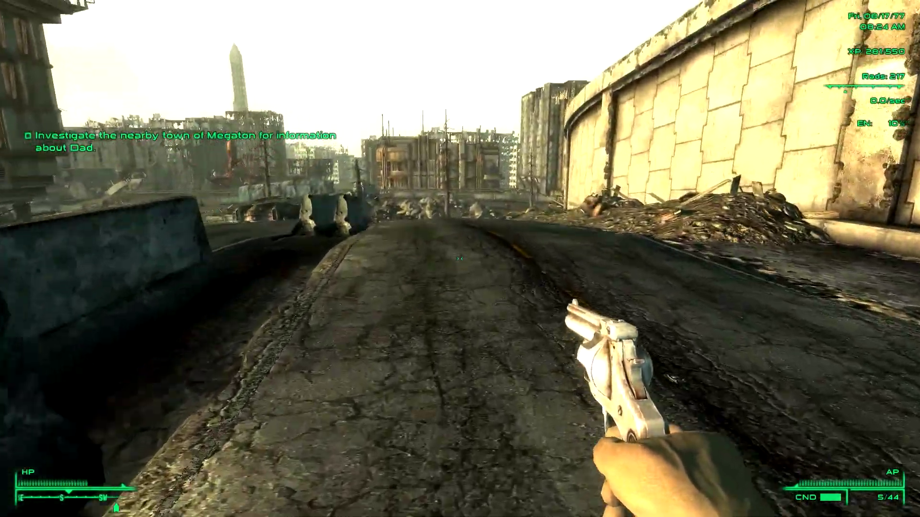
key(w)
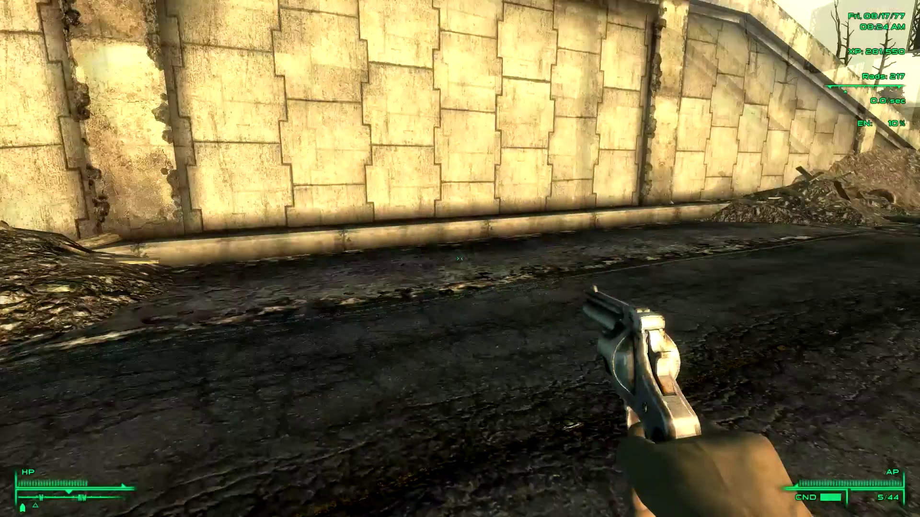
key(w)
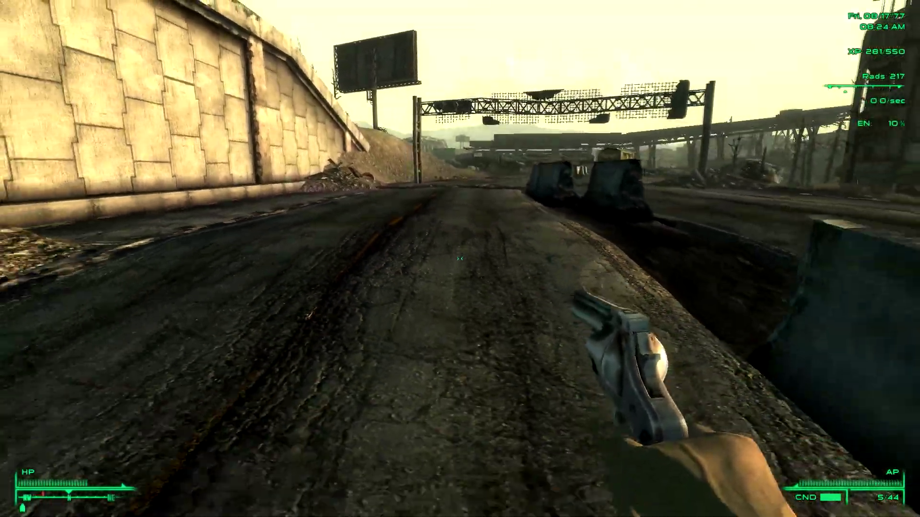
key(w)
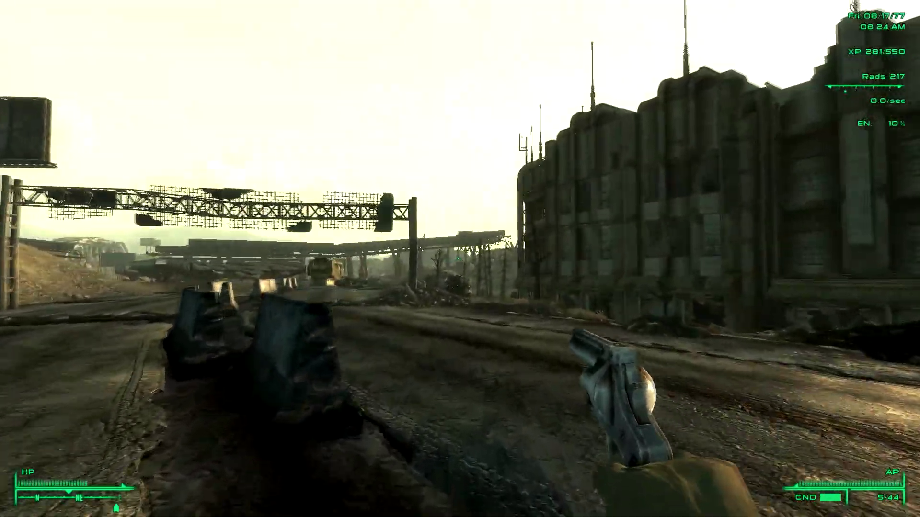
key(w)
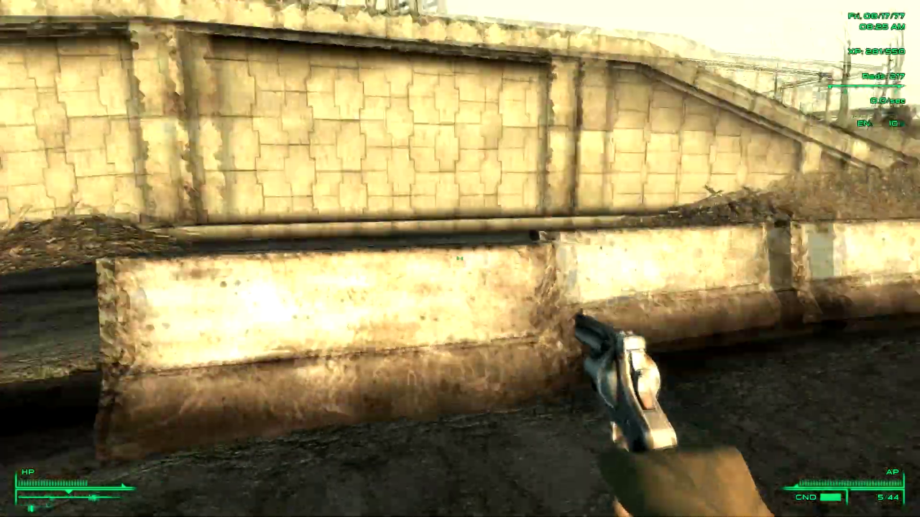
key(w)
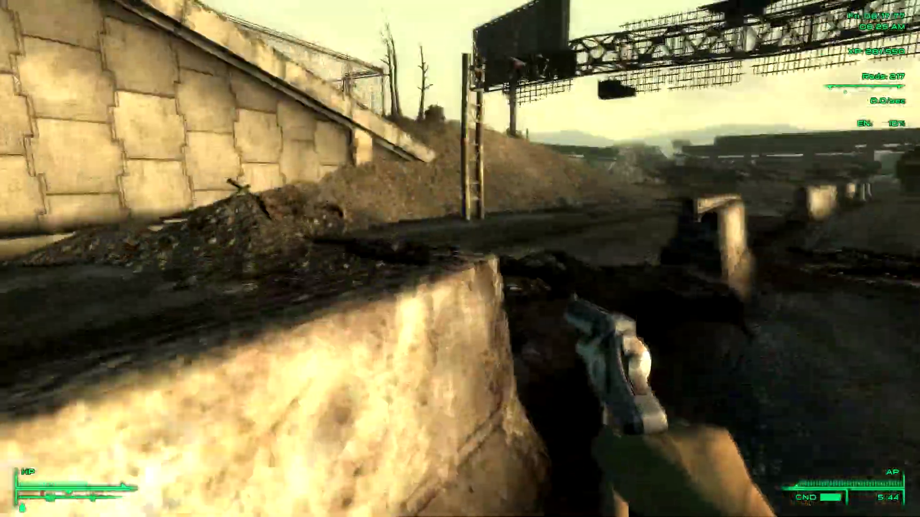
- Walk past the ladder pole and along the road toward the water tower
key(w)
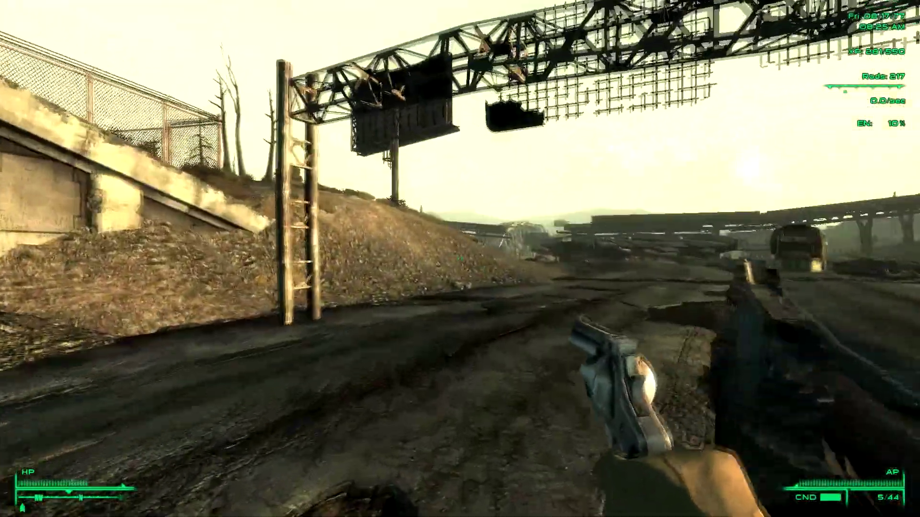
key(w)
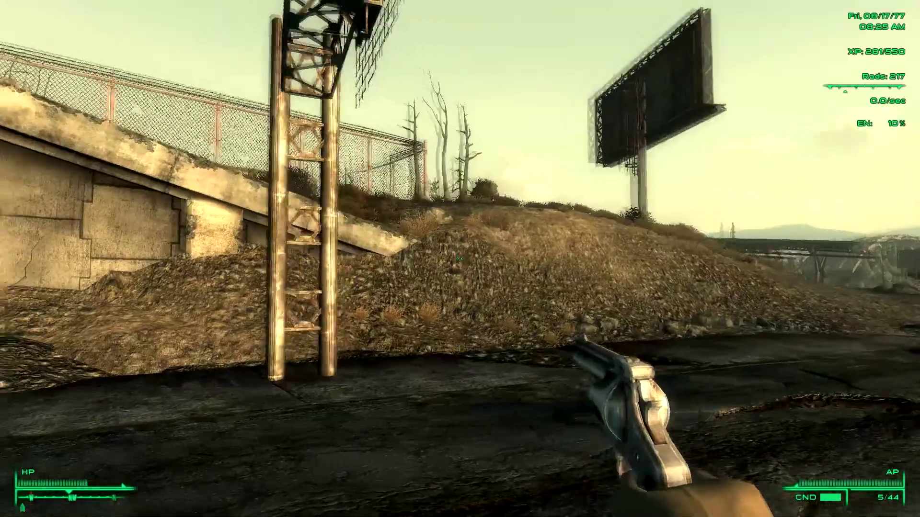
key(w)
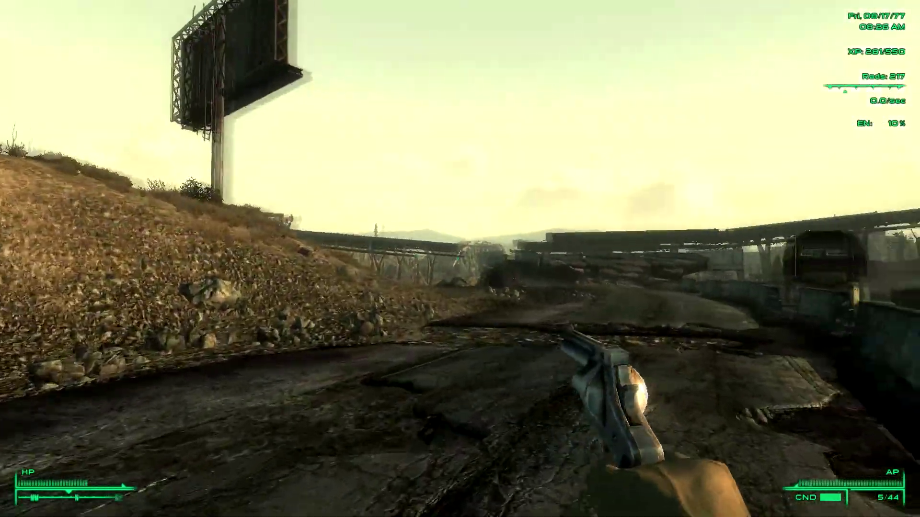
key(w)
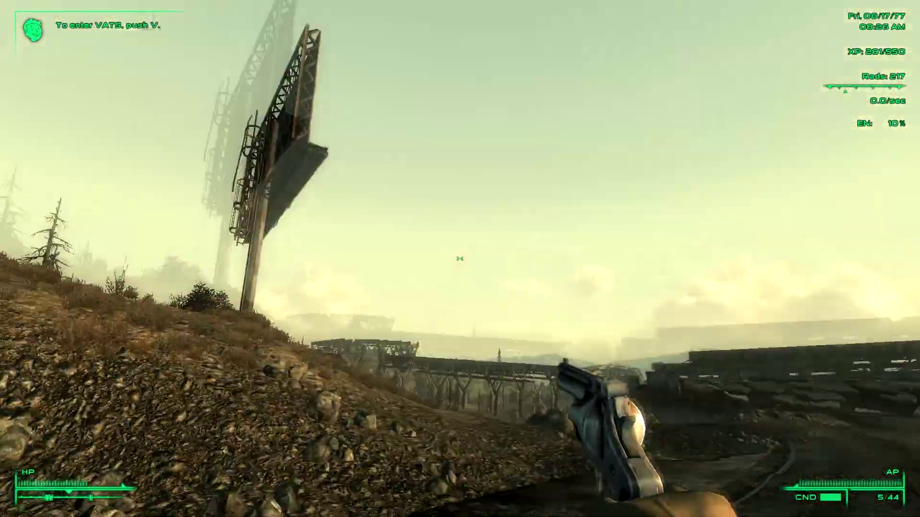
key(w)
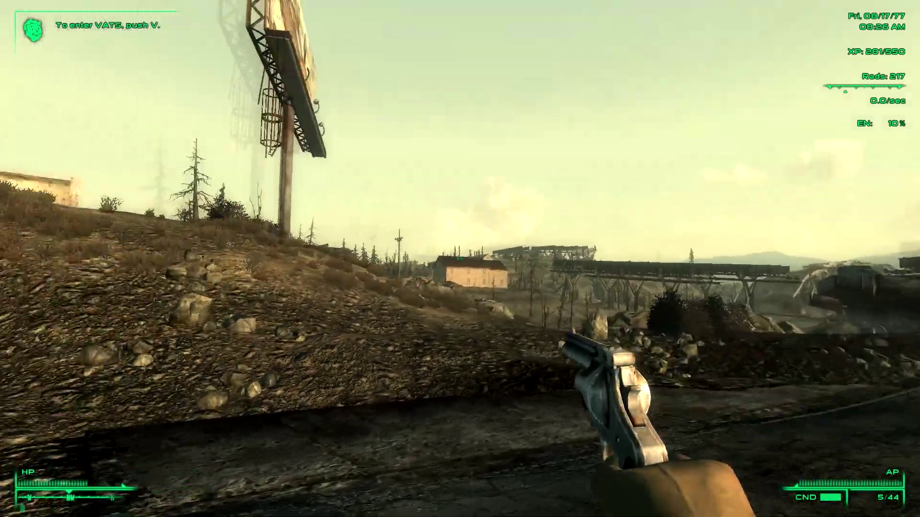
key(w)
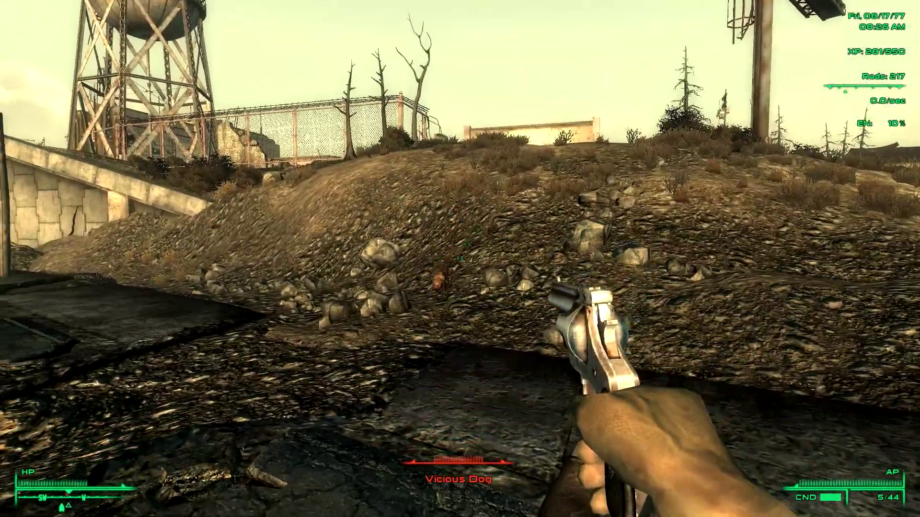
- Shoot the charging Vicious Dog twice to kill it, then reload the revolver
click(460, 259)
click(460, 259)
key(r)
- In the DUI F3 settings, turn on RadiationResist, TimeScale and Karma, then resume play
key(Escape)
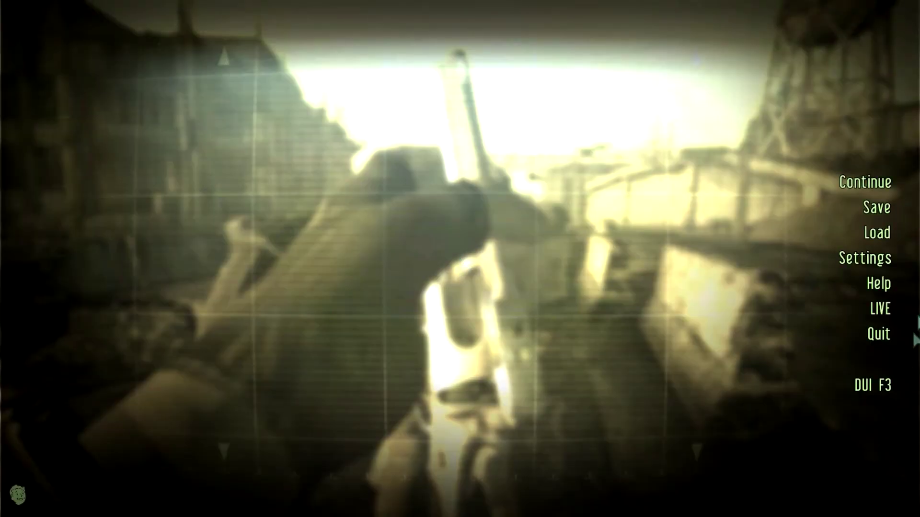
click(884, 392)
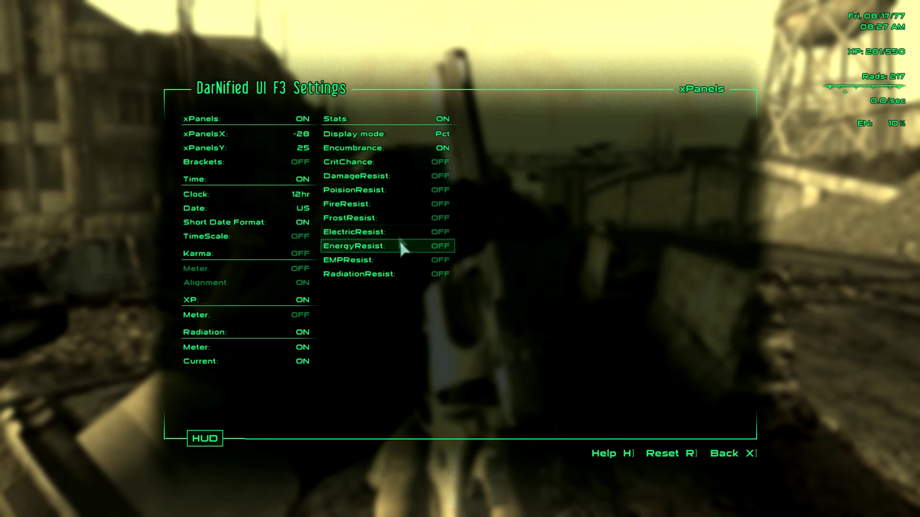
click(430, 273)
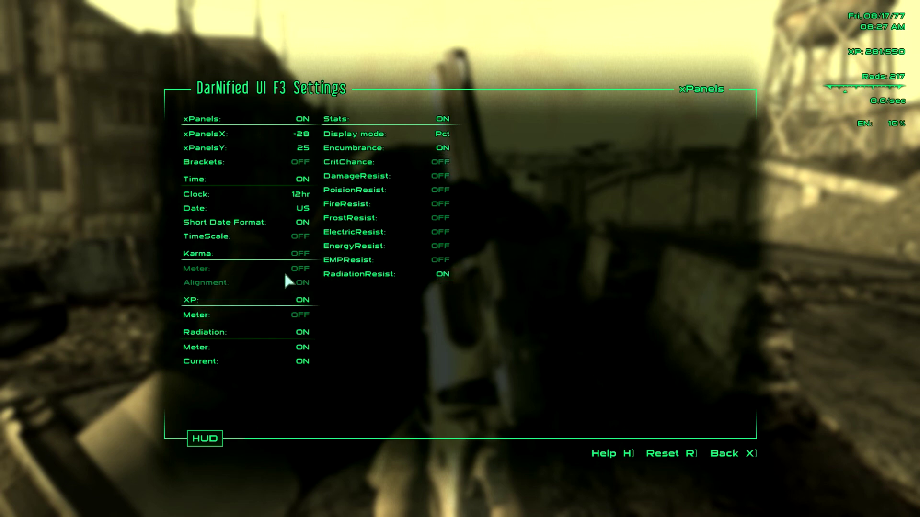
click(293, 255)
click(303, 236)
key(Escape)
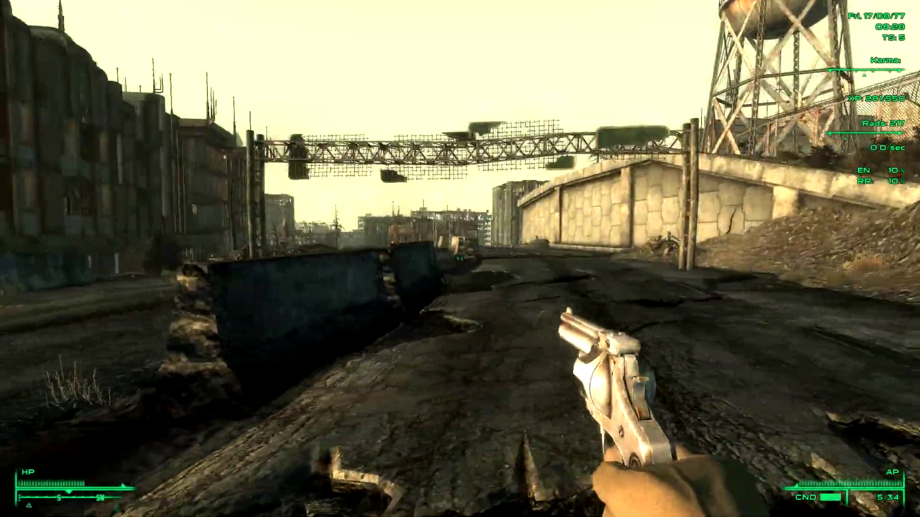
- Walk on along the road, dismissing the Mothership Zeta broadcast and the distress-call alert
key(w)
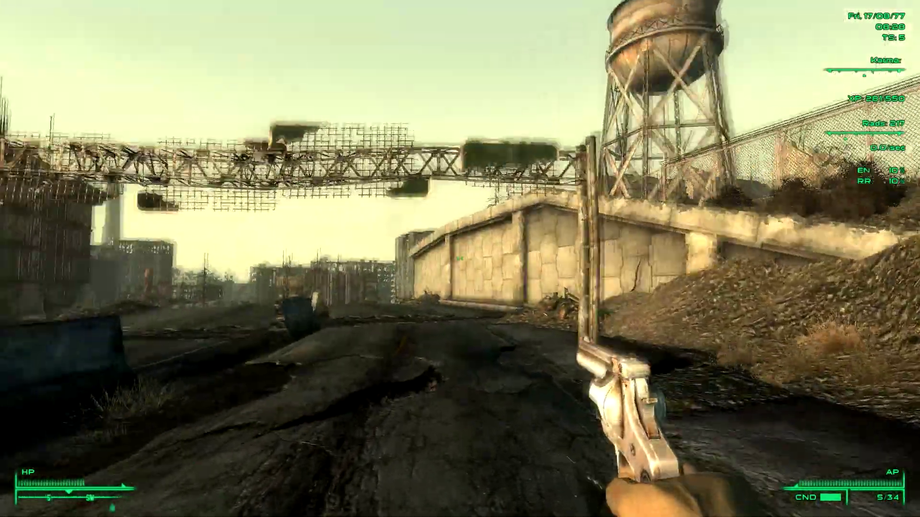
key(w)
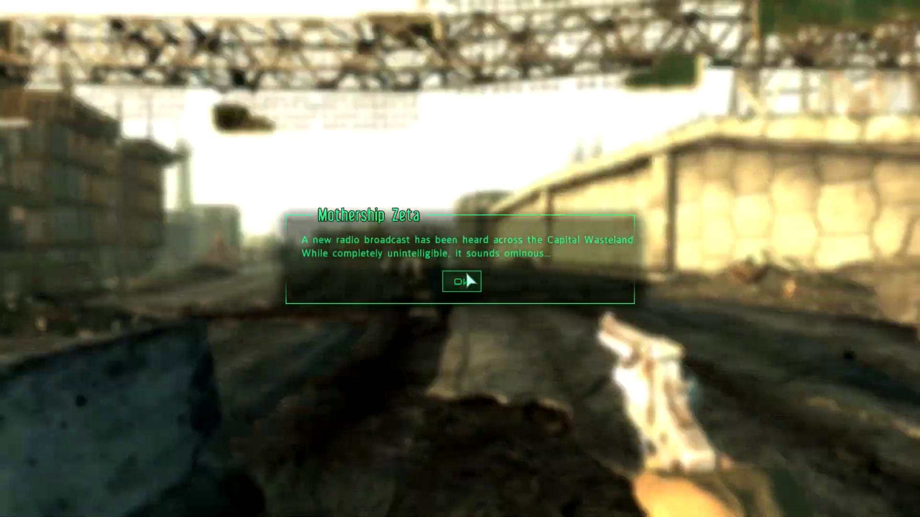
click(461, 279)
key(w)
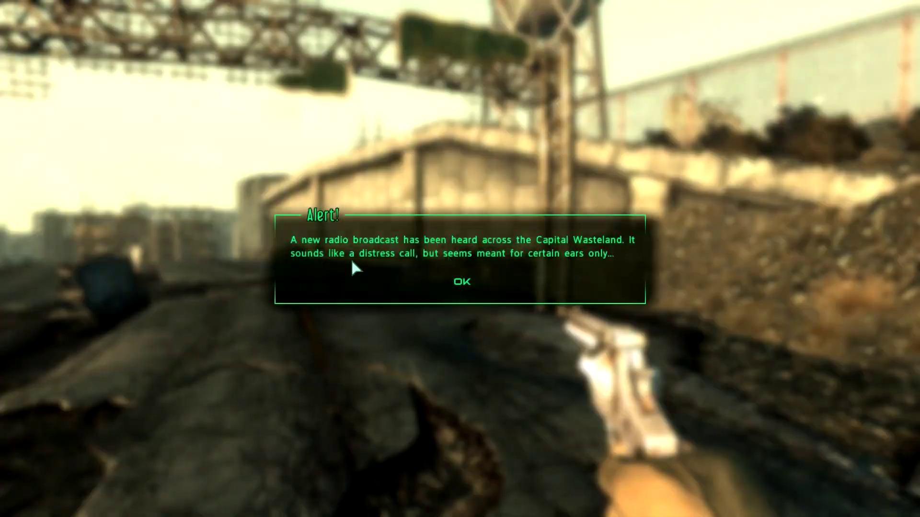
click(453, 287)
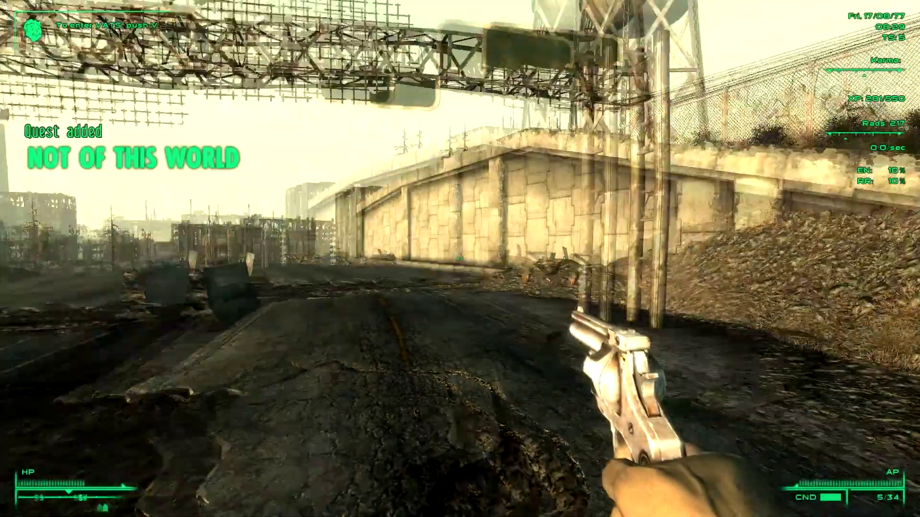
key(w)
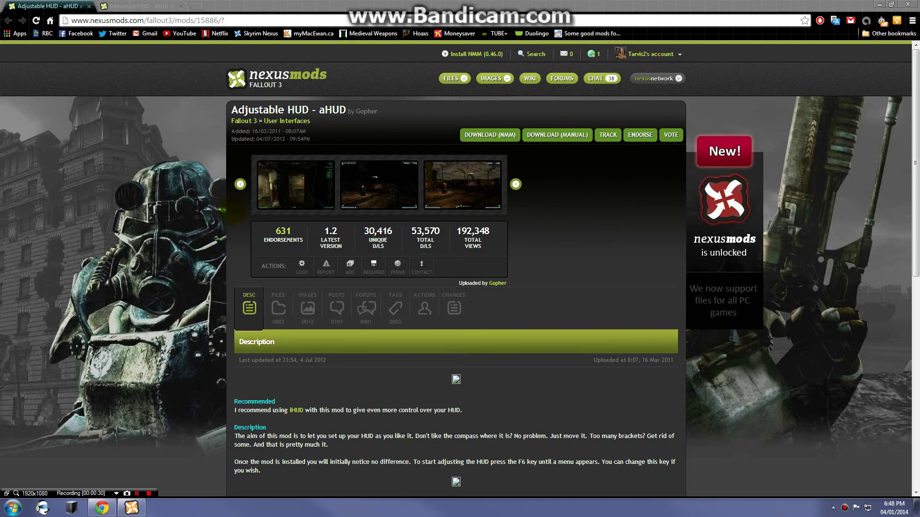
- Send the aHUD v 1_2 main file to the mod manager, then show the Immersive HUD file list
click(278, 309)
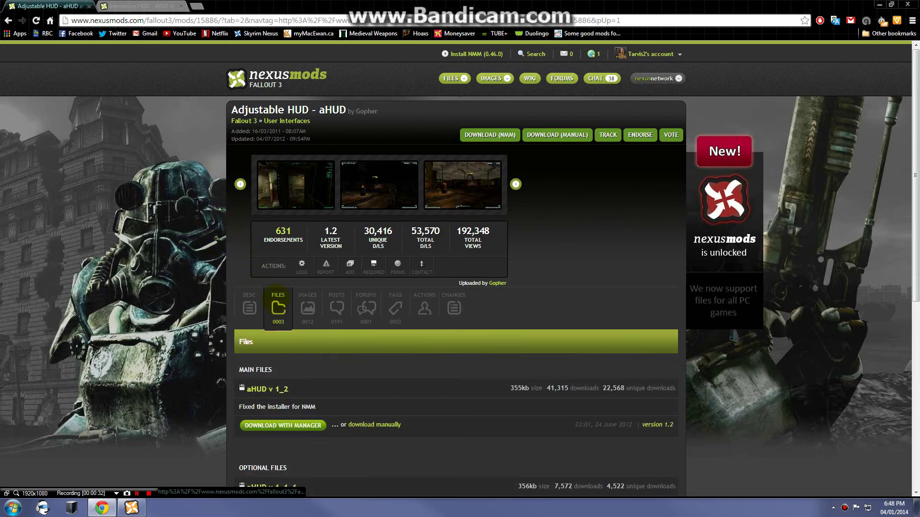
scroll(264, 295, down, 3)
scroll(207, 267, down, 1)
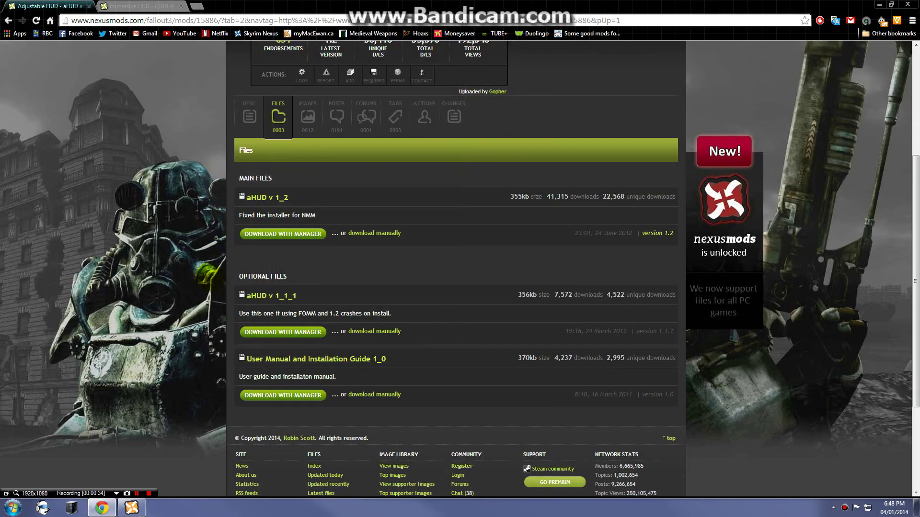
scroll(210, 271, up, 2)
click(264, 330)
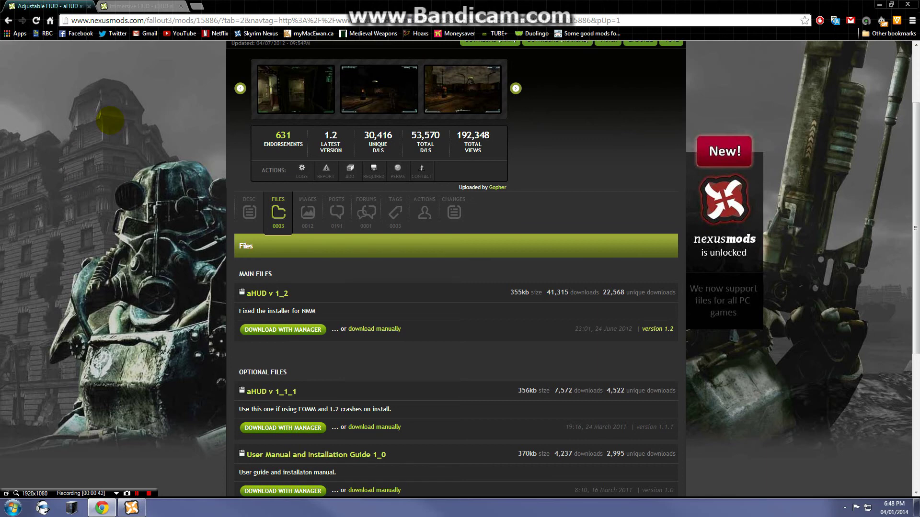
click(143, 6)
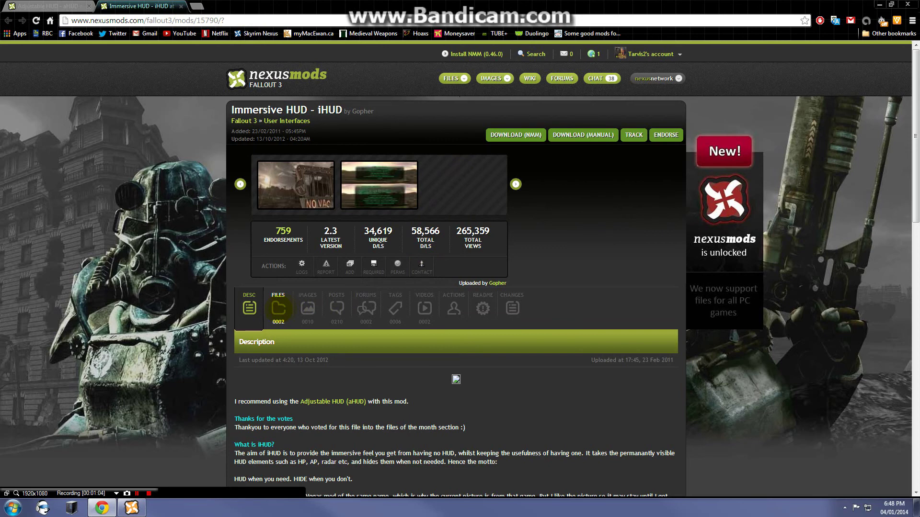
click(279, 309)
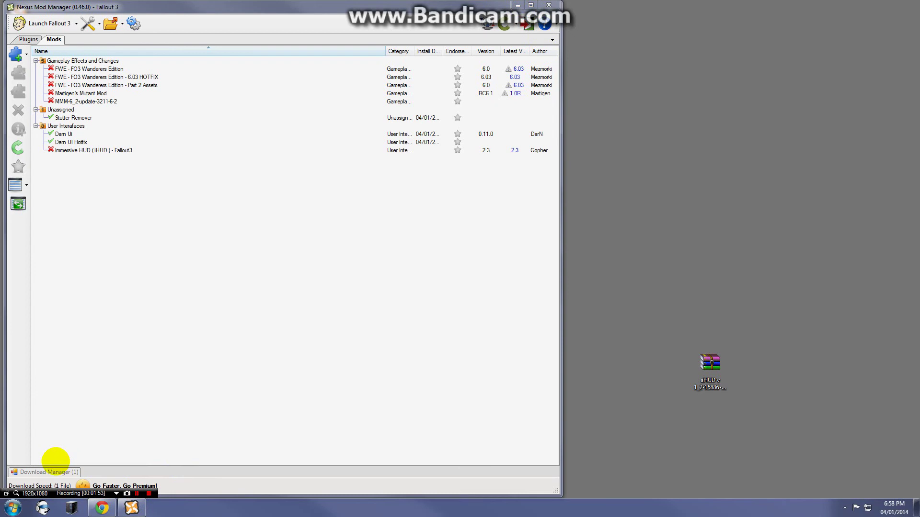
- Check the active downloads, dismiss the browser's download notice and minimise the browser
click(55, 471)
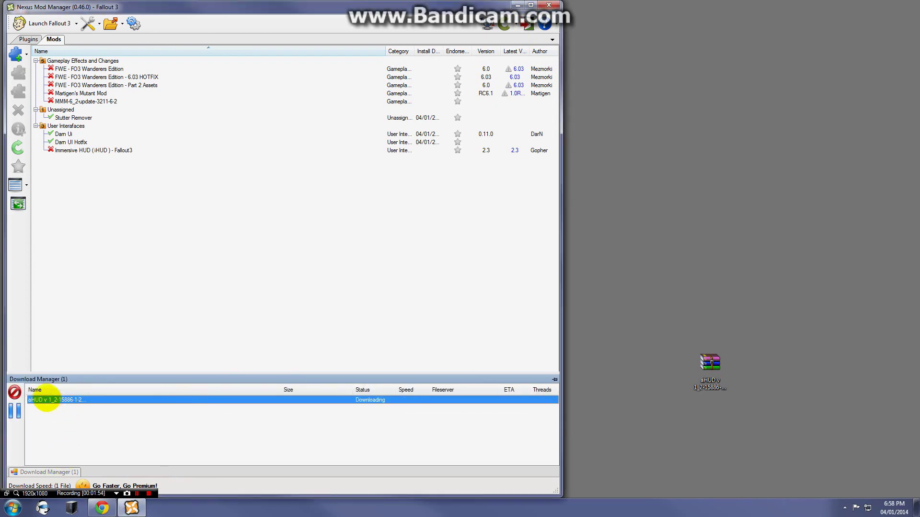
click(96, 316)
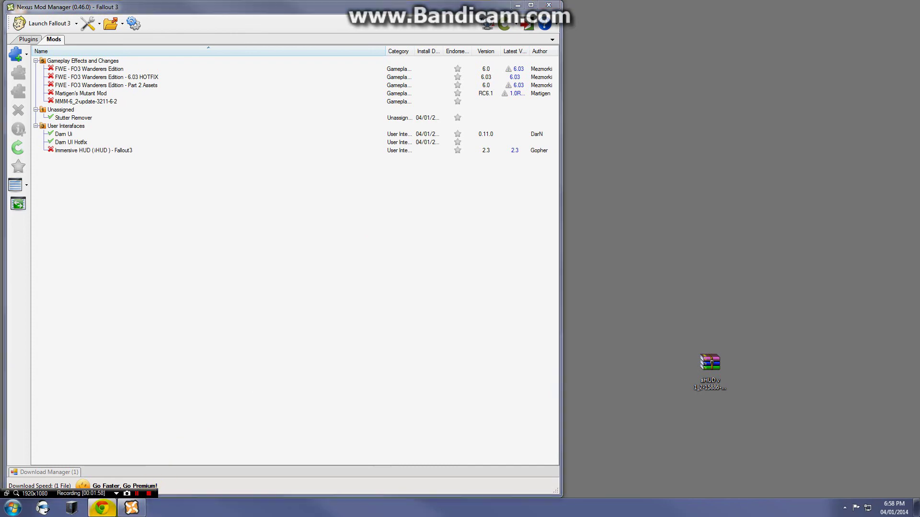
click(126, 477)
click(481, 195)
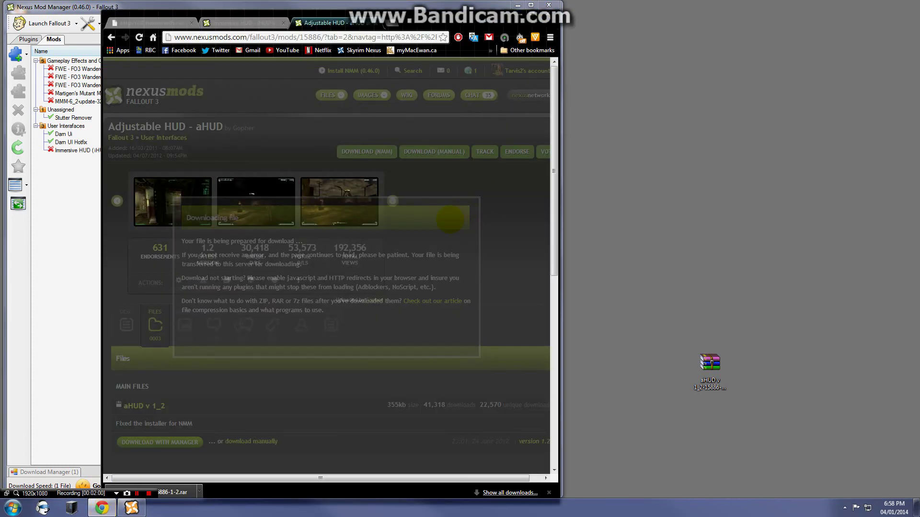
click(517, 6)
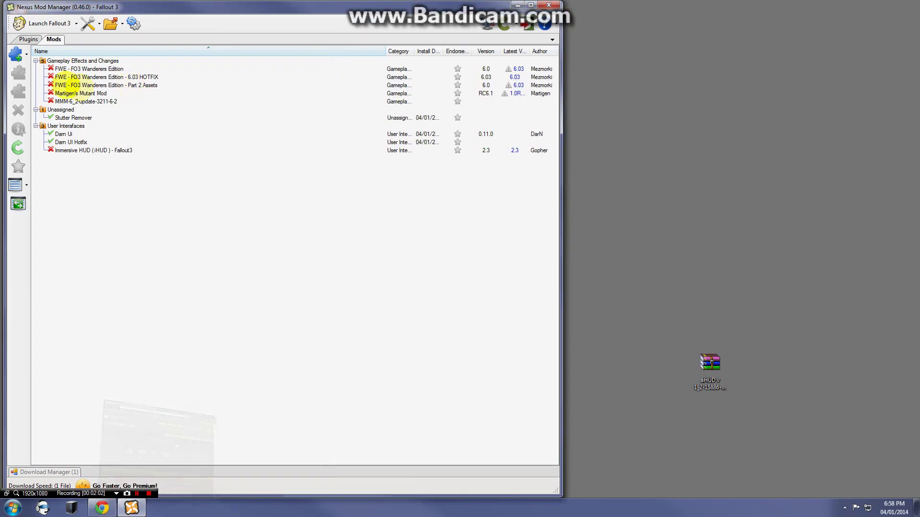
- Add the aHUD v 1_2-15886-1-2.rar archive from the Desktop to the manager
click(15, 53)
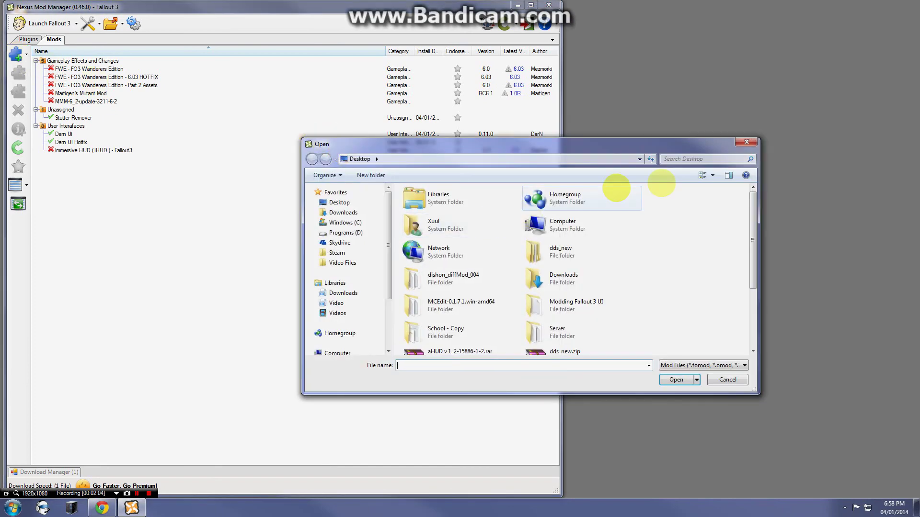
drag(699, 143, 406, 144)
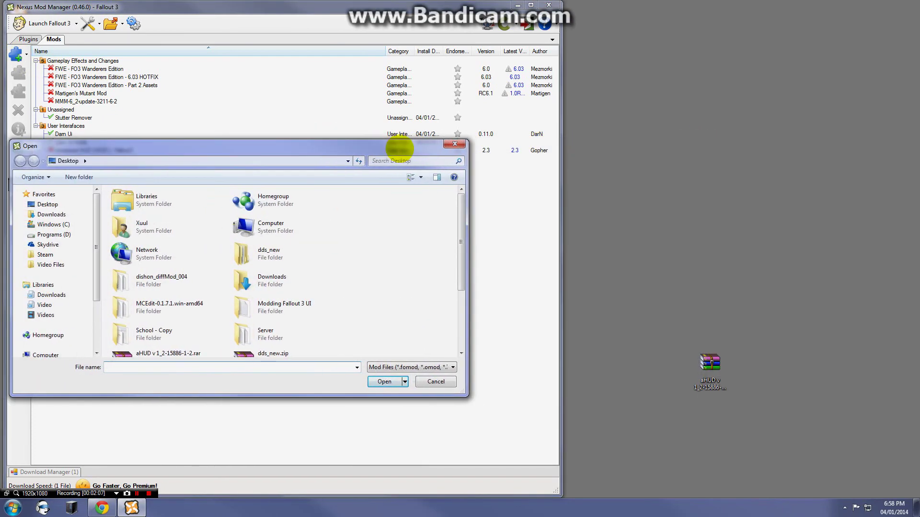
scroll(179, 196, down, 2)
click(167, 263)
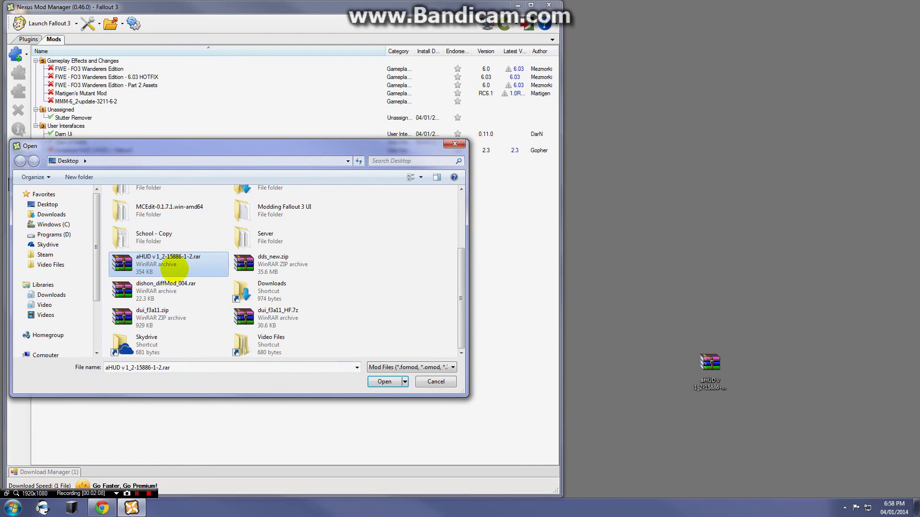
click(384, 382)
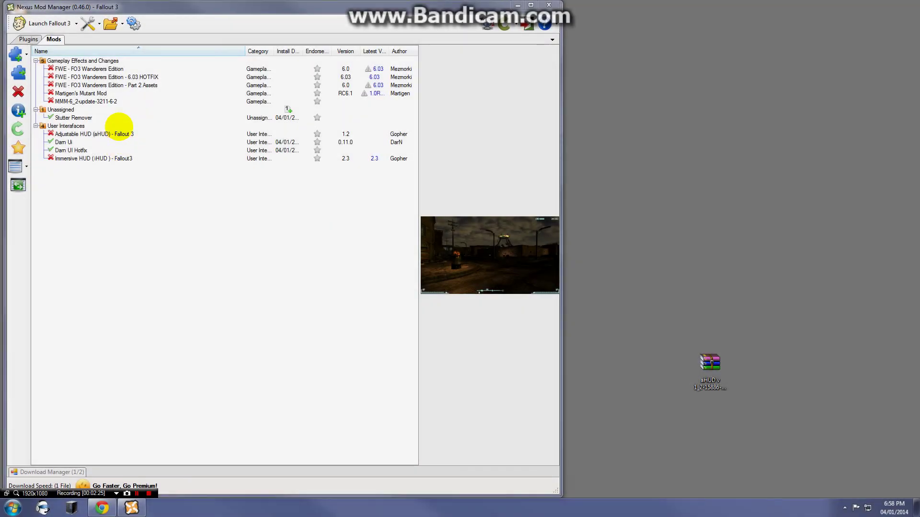
- Install and activate Adjustable HUD, letting it overwrite all conflicting Darn UI Hotfix files
click(123, 135)
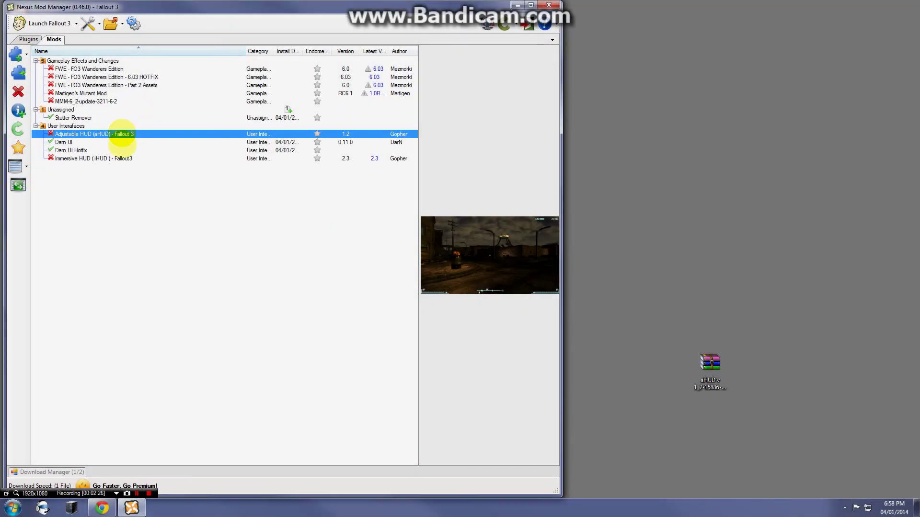
click(122, 158)
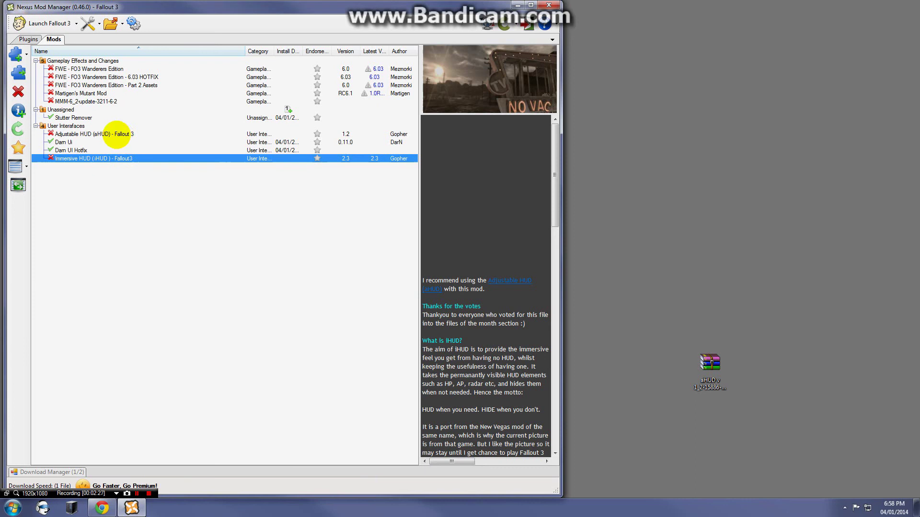
click(117, 134)
double_click(115, 134)
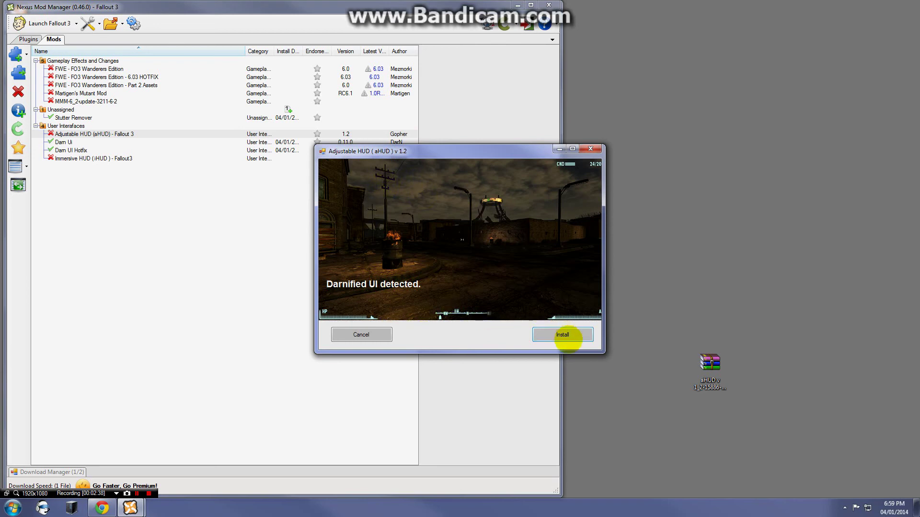
click(563, 335)
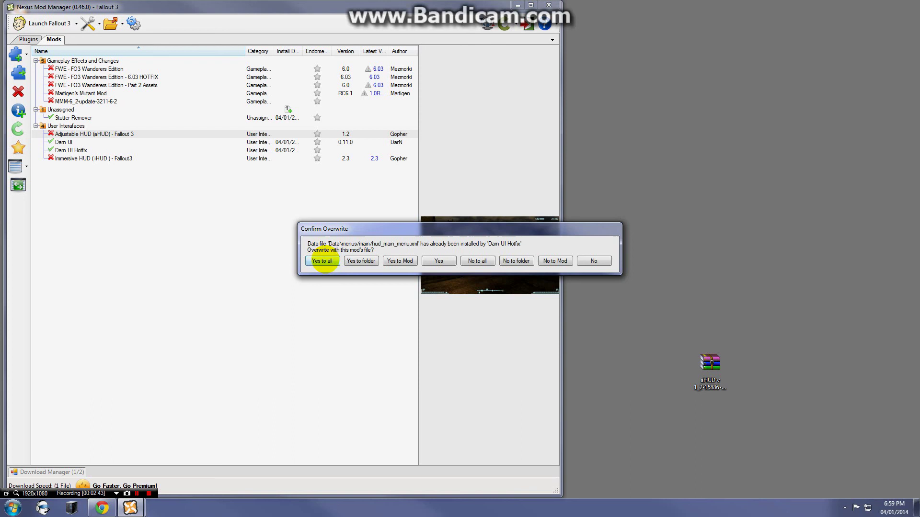
click(322, 261)
click(498, 282)
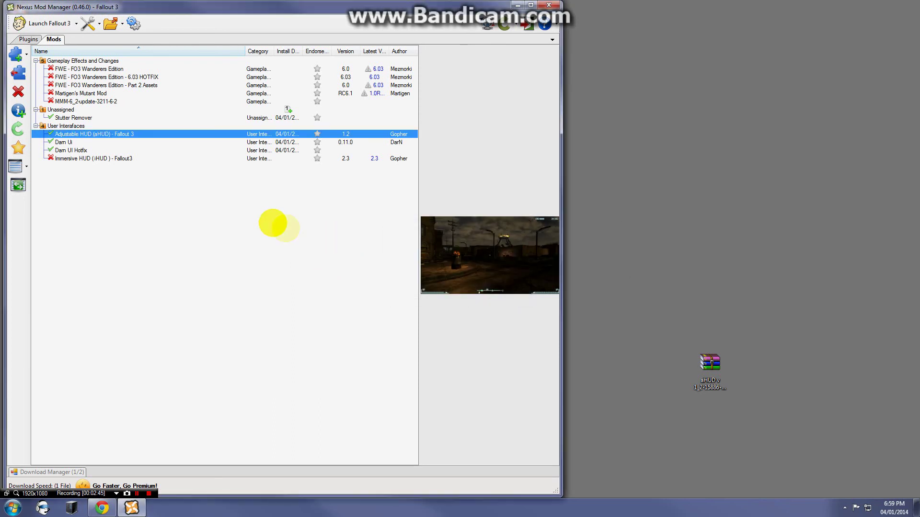
double_click(92, 157)
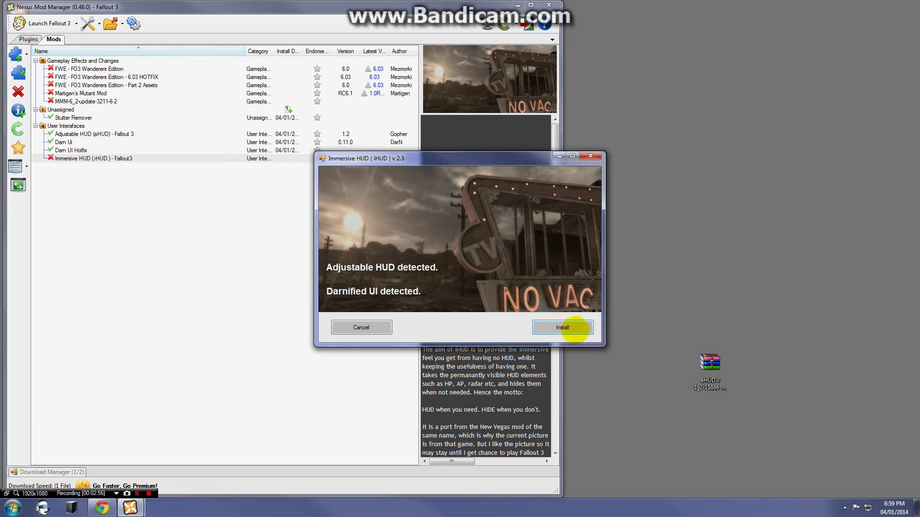
- Install Immersive HUD 2.3, overwriting all conflicting files, and return to the browser's mod page
click(571, 327)
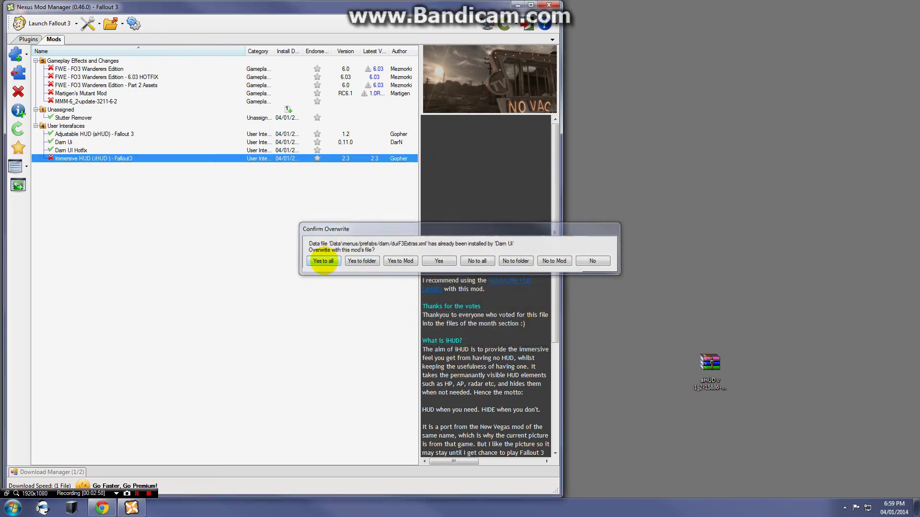
click(324, 261)
click(508, 284)
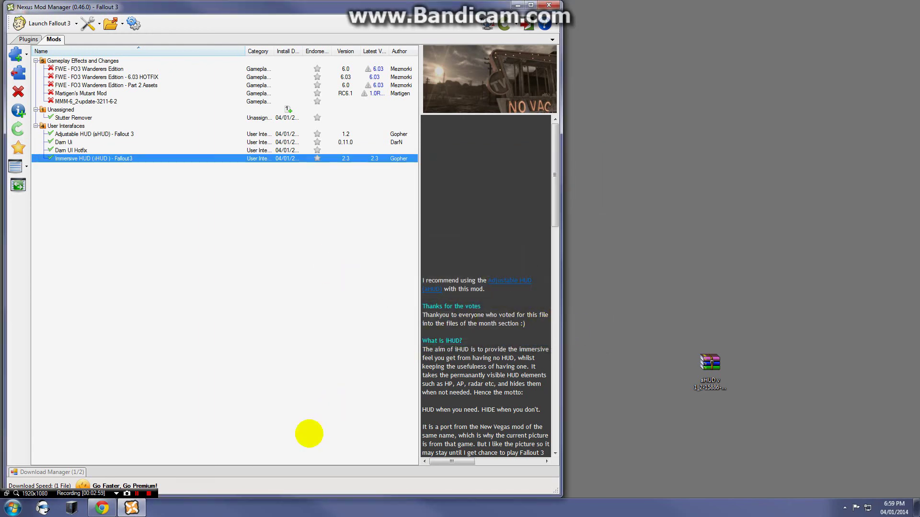
click(102, 508)
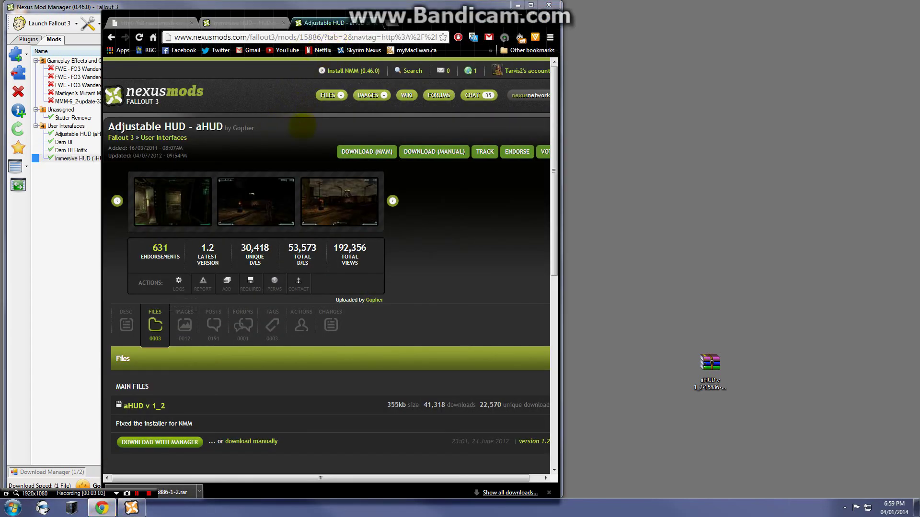
- Maximise the browser and send Unified HUD Project v1_8 from its files list to the mod manager
scroll(302, 125, down, 2)
scroll(370, 191, up, 2)
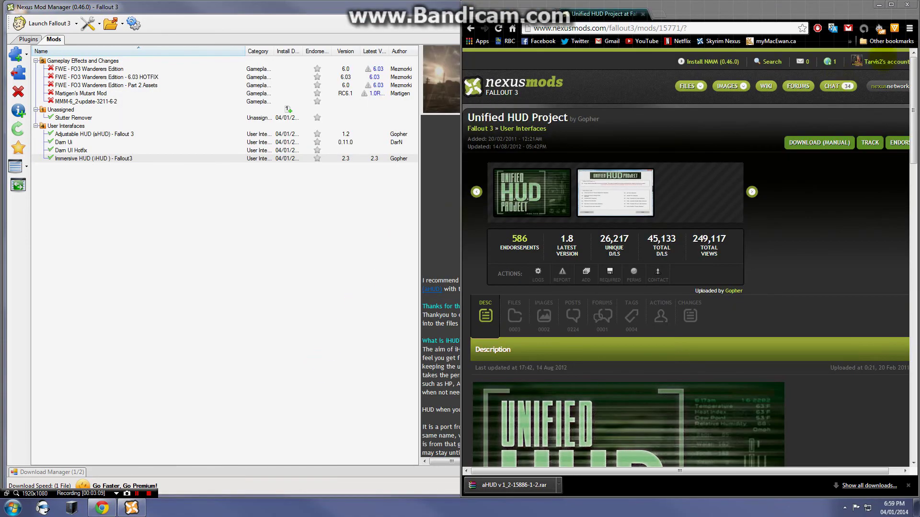
click(891, 4)
scroll(727, 126, down, 8)
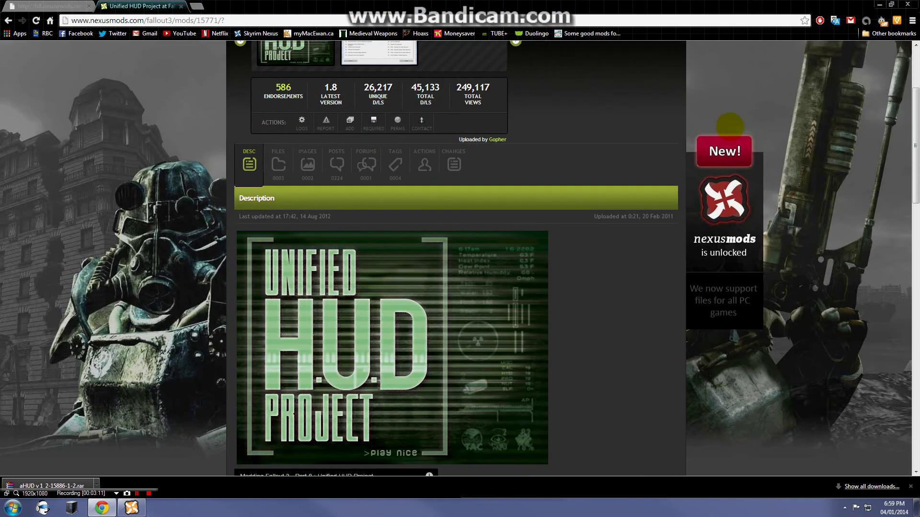
scroll(727, 125, down, 6)
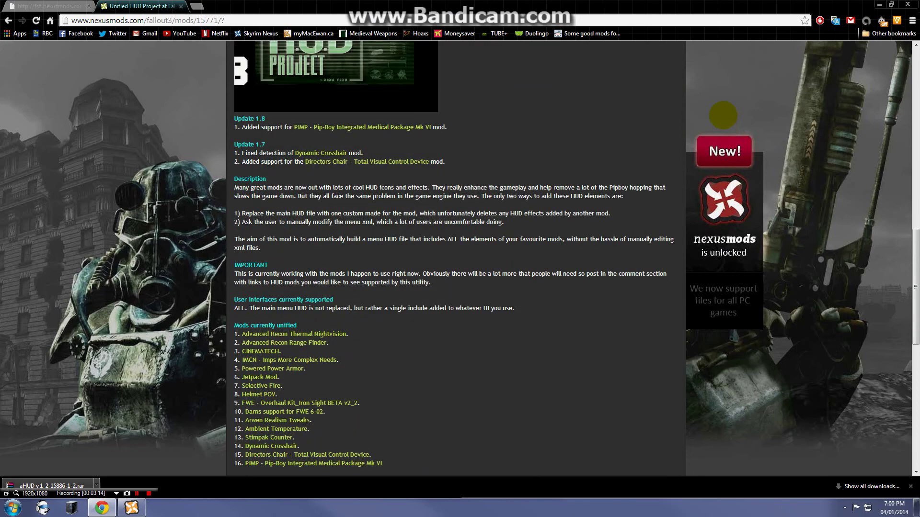
scroll(723, 115, down, 1)
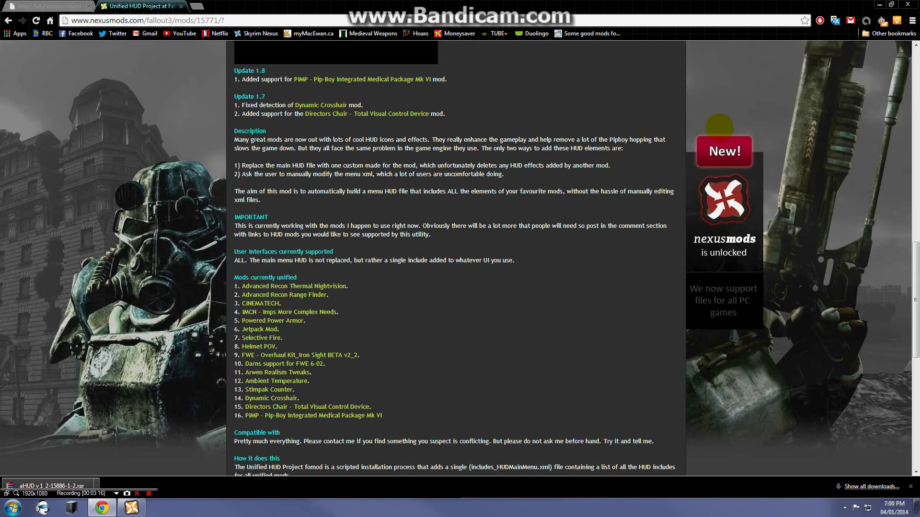
scroll(697, 194, up, 12)
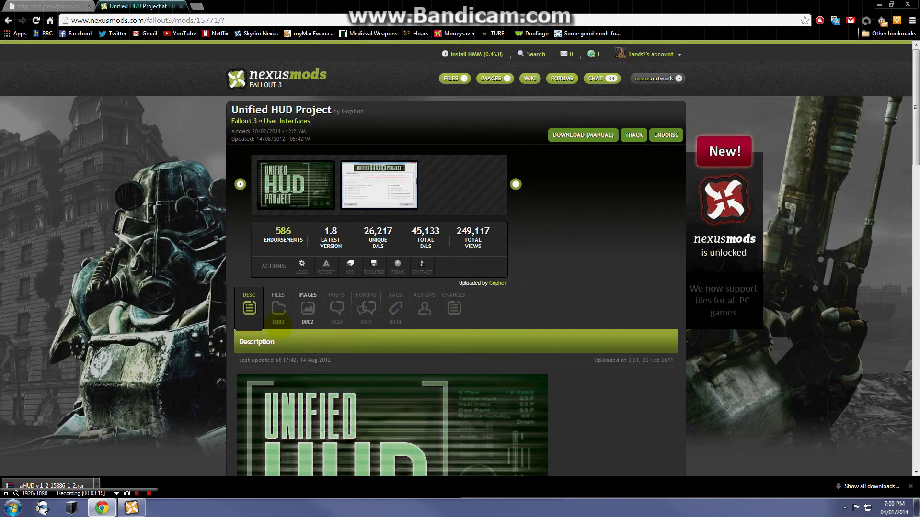
click(278, 322)
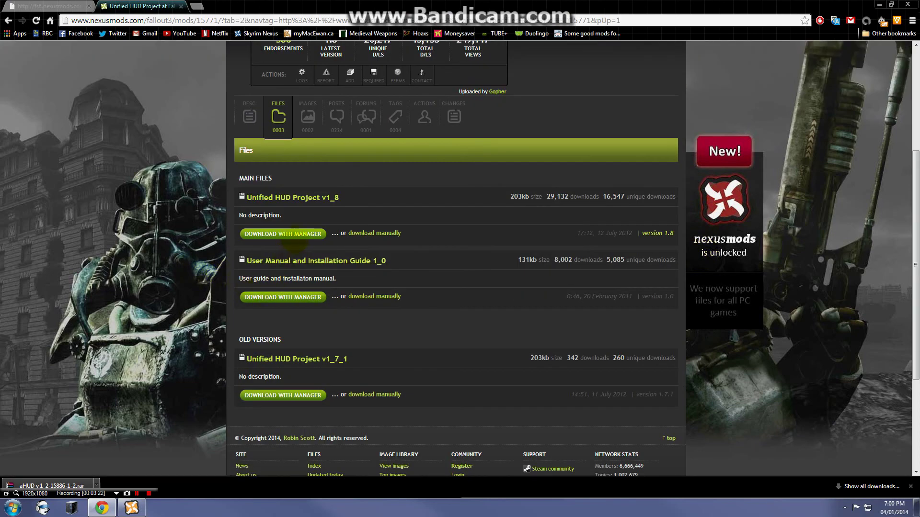
click(294, 234)
key(super+Right)
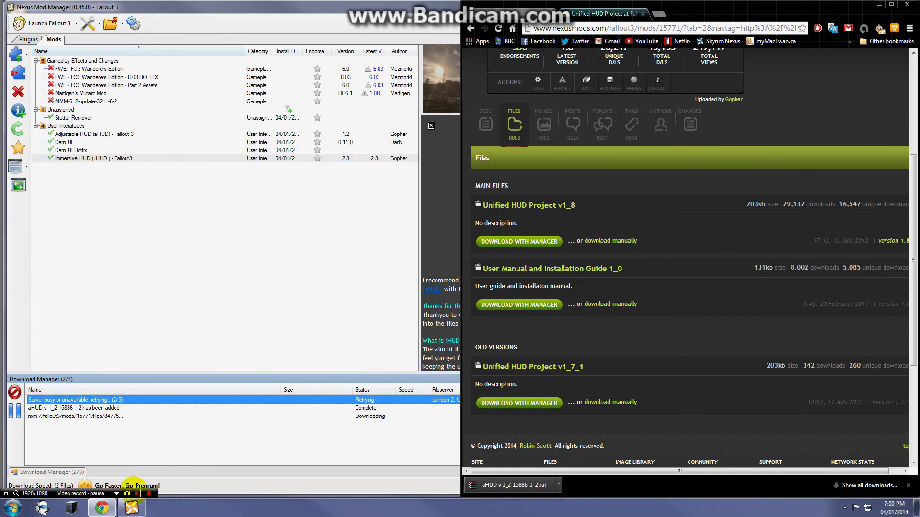
click(137, 494)
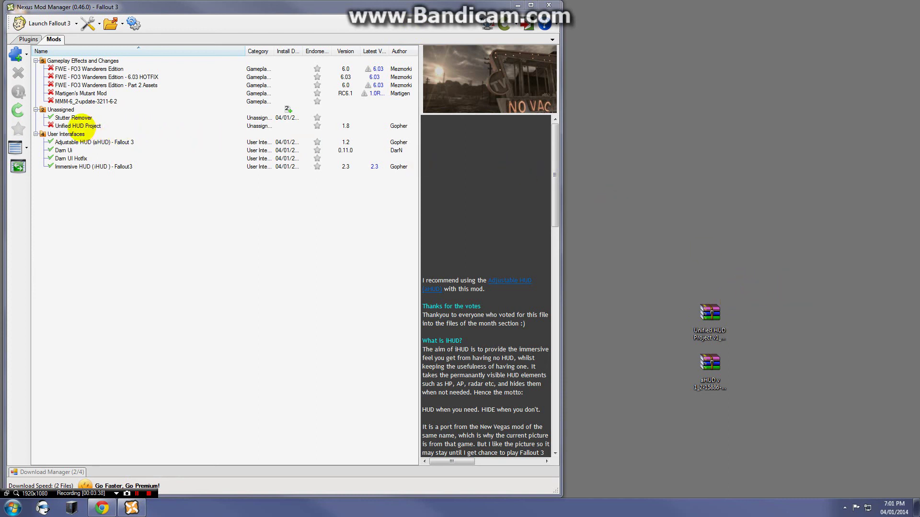
- Install Unified HUD Project 1.8 with default options, letting it overwrite Adjustable HUD's menu file
click(78, 126)
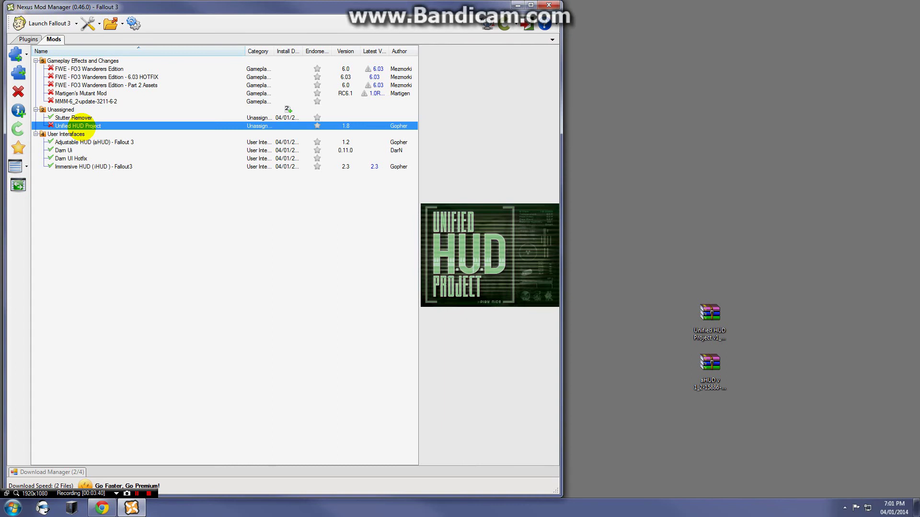
double_click(77, 126)
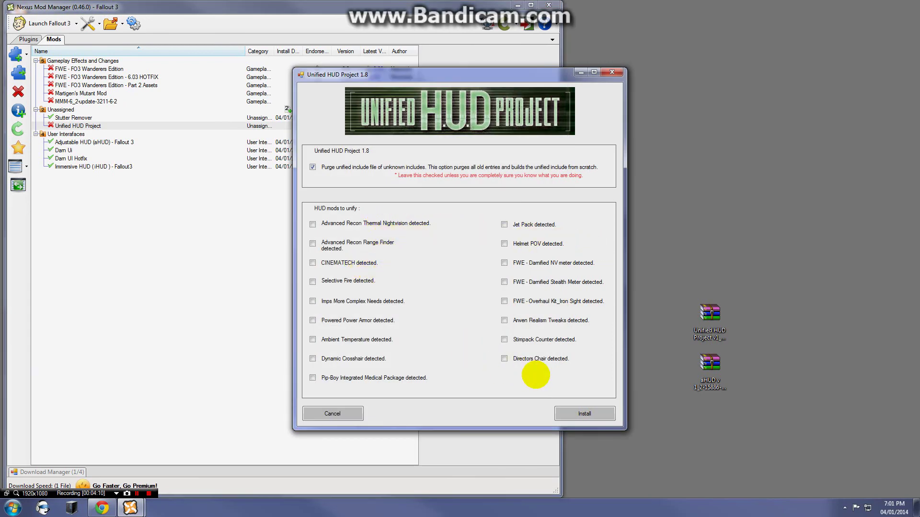
click(585, 415)
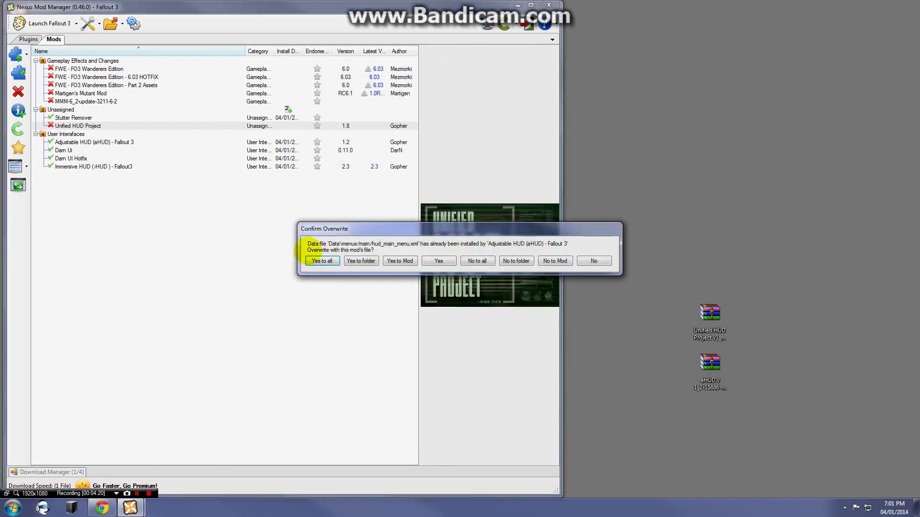
click(321, 261)
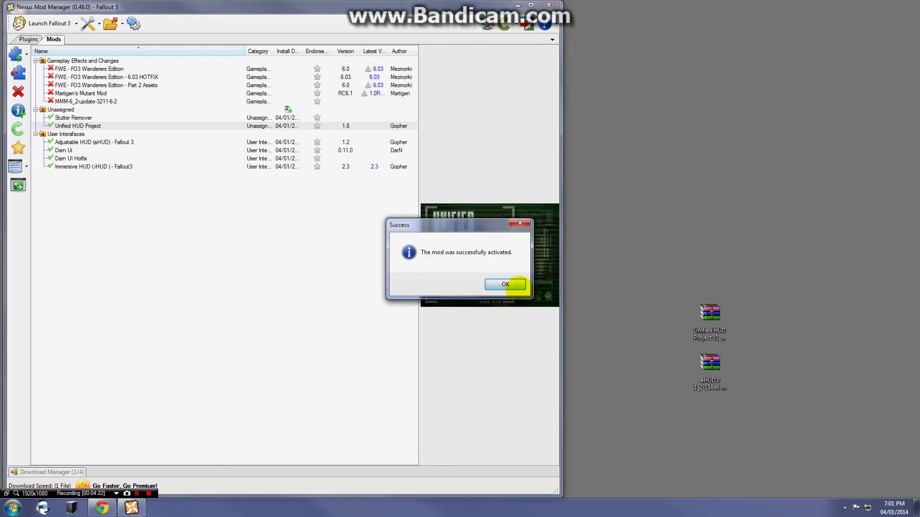
click(508, 284)
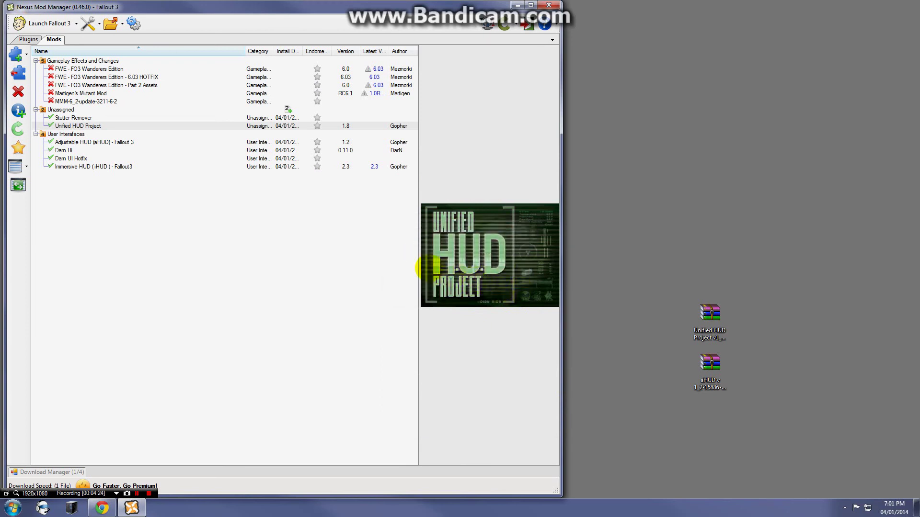